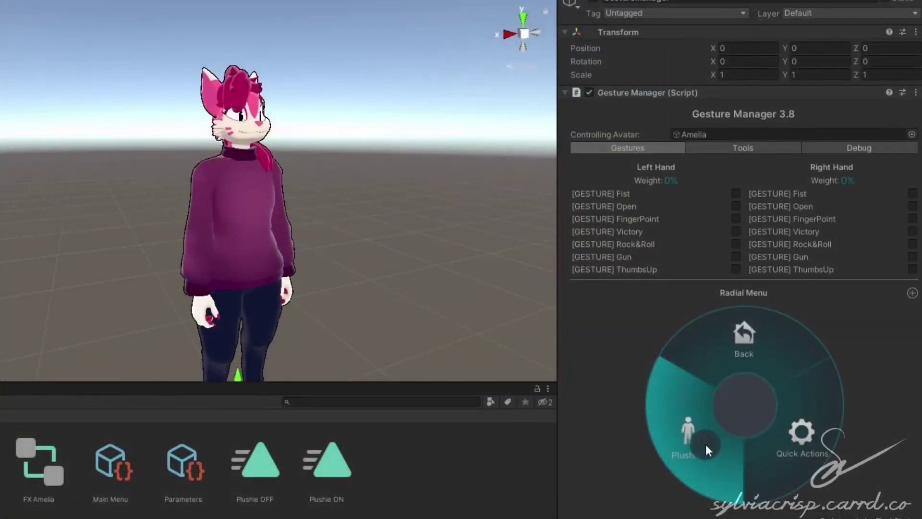
- Toggle the shoulder plushie on and off several times, leaving it hidden
click(705, 445)
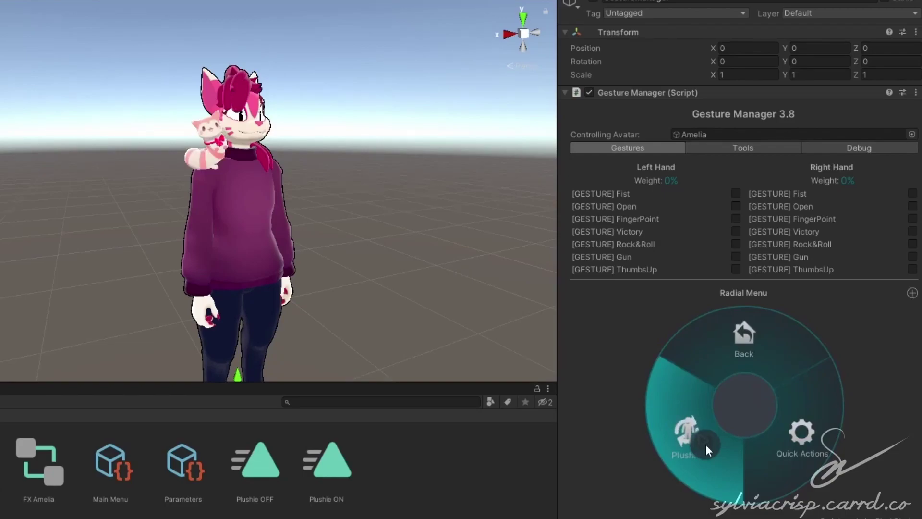
click(705, 445)
click(705, 444)
click(705, 445)
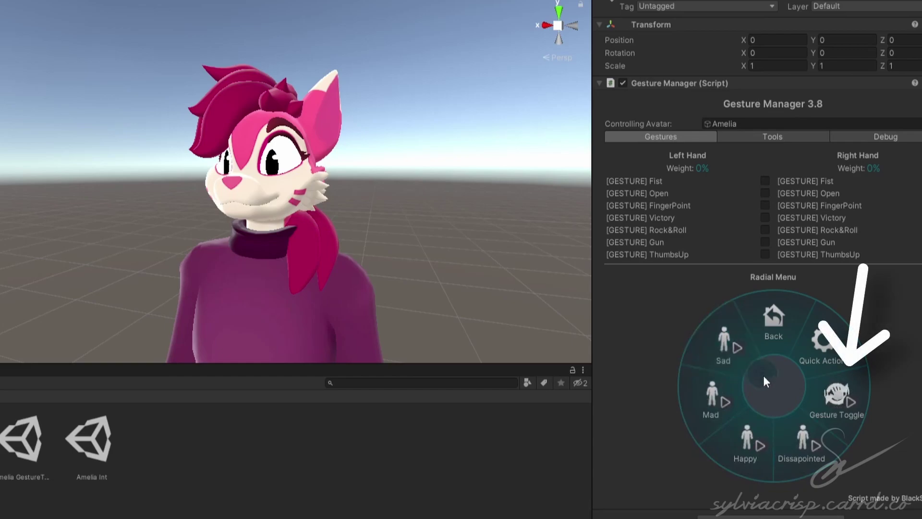
- Preview the Dissapointed, Mad, Sad and Mad facial expressions from the radial menu
click(792, 433)
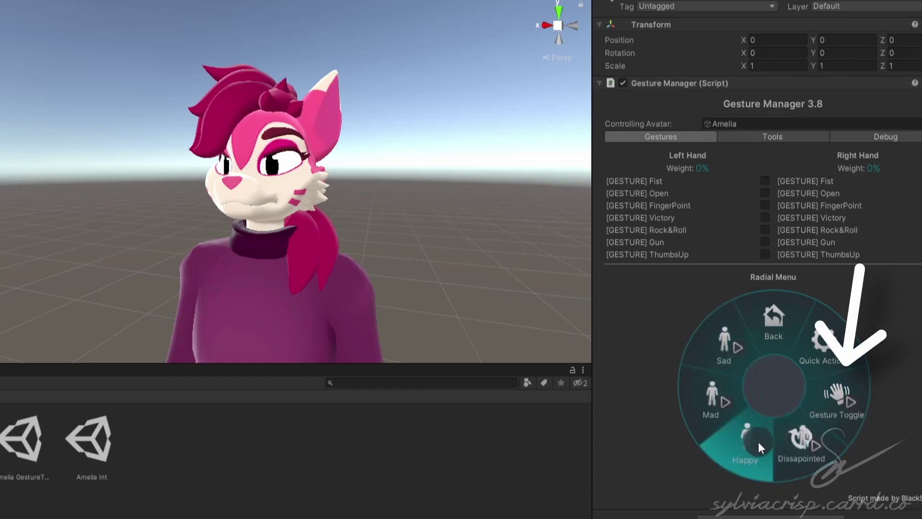
click(729, 392)
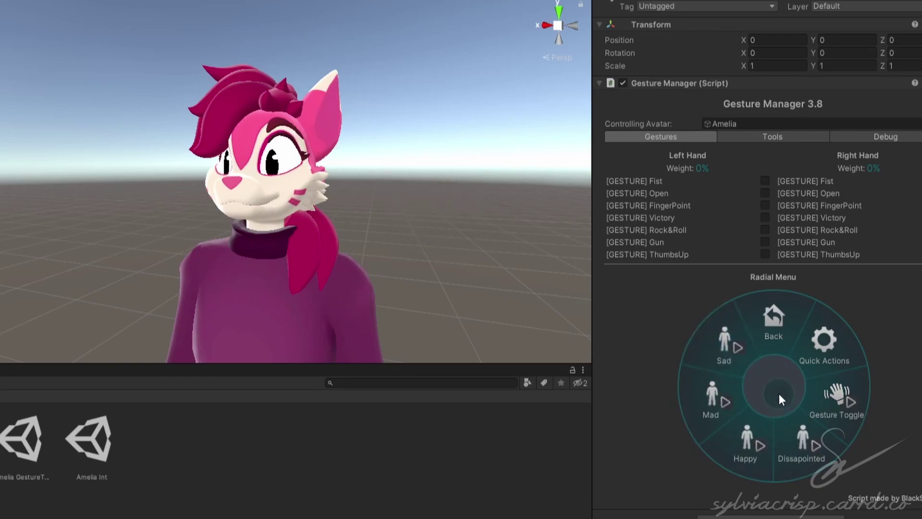
click(733, 351)
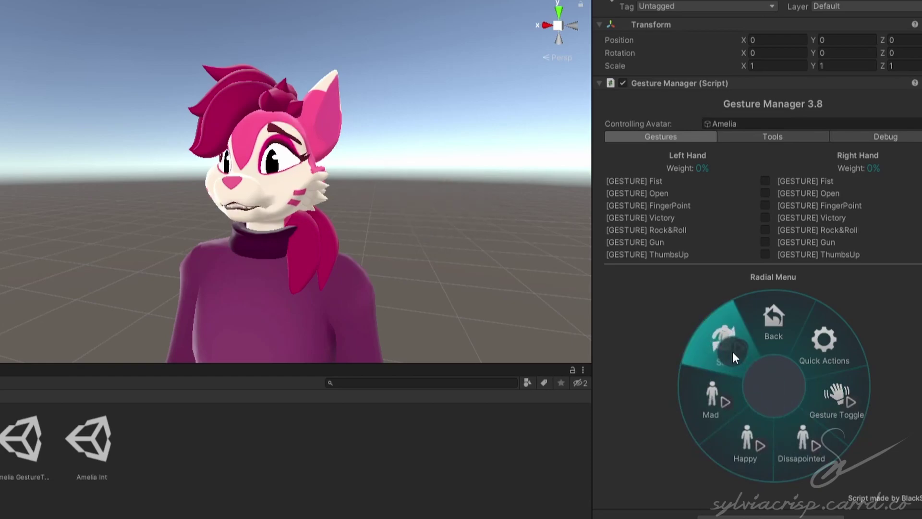
click(725, 403)
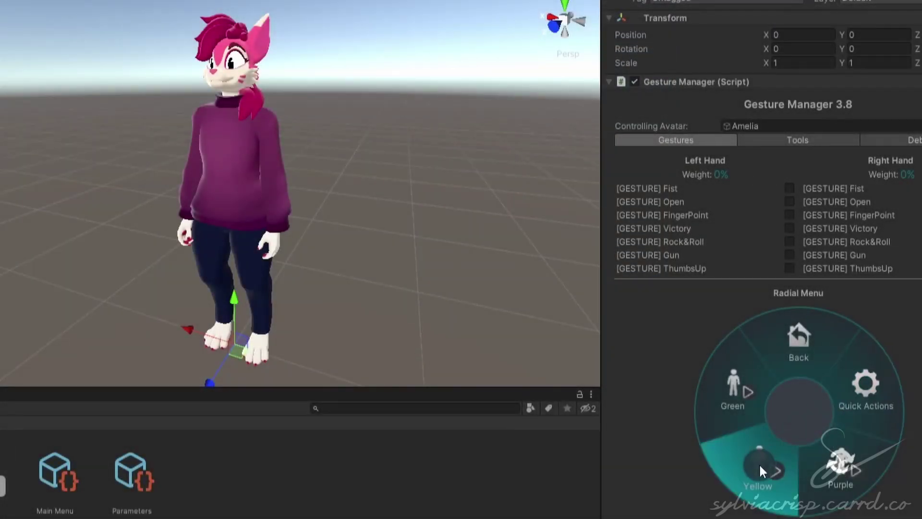
- Preview the Yellow and Green sweater colours, then clear the selection back in the editor
click(759, 463)
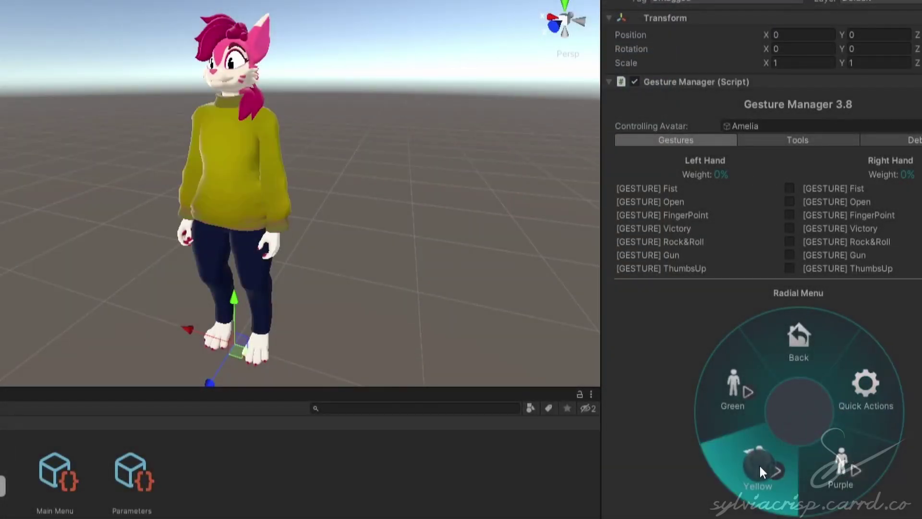
click(739, 390)
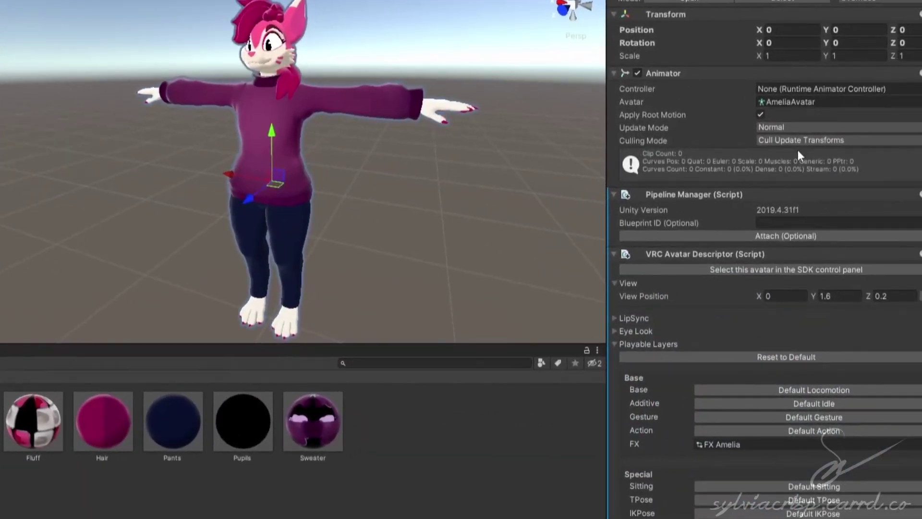
scroll(795, 209, down, 5)
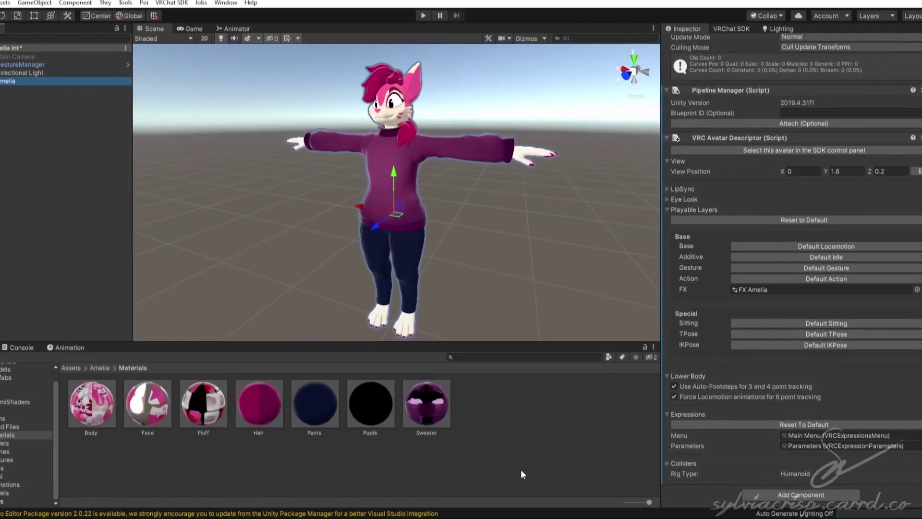
click(398, 501)
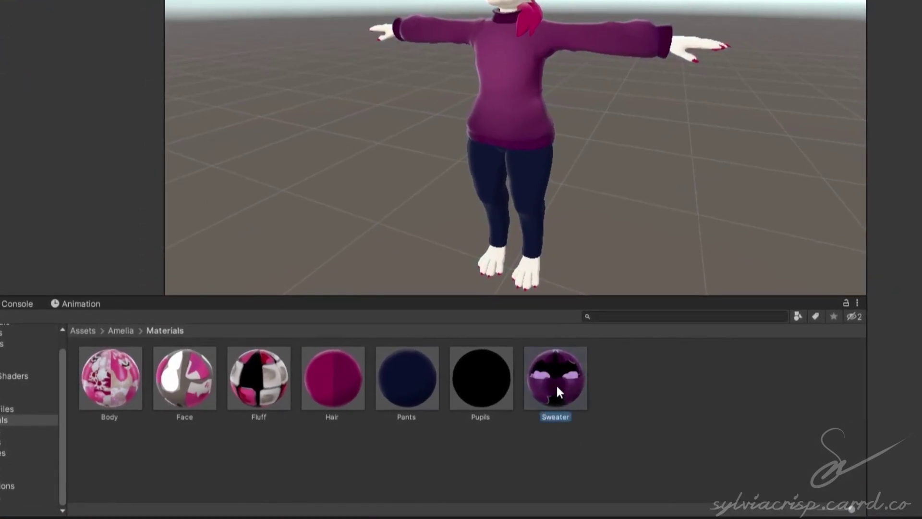
- Duplicate the Sweater material and name the copy Yellow
click(437, 407)
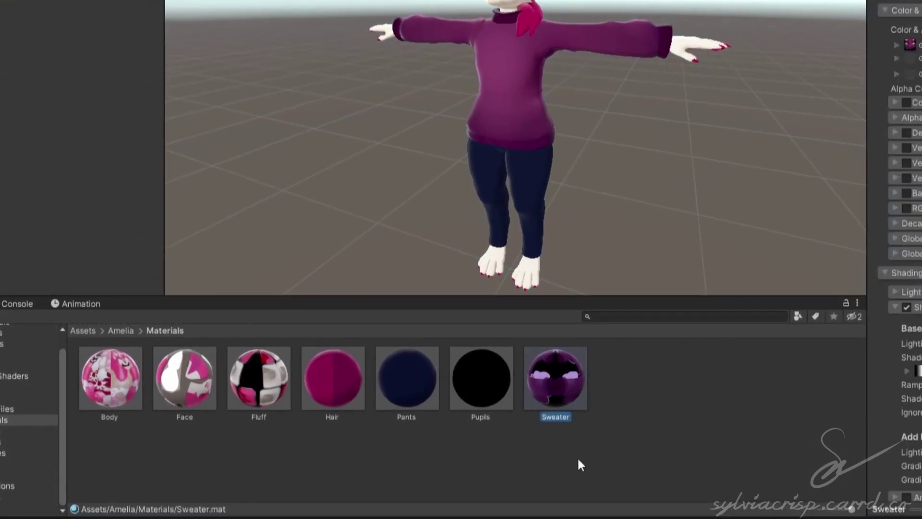
key(ctrl+d)
key(F2)
text(Yellow)
key(Return)
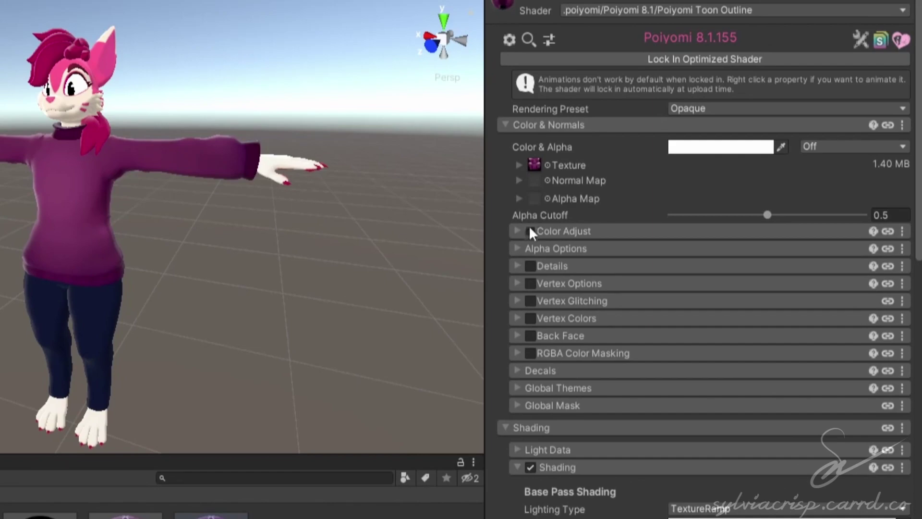
- Enable Color Adjust and Hue Shift with Saturation 2, Brightness 0.1 and Hue Shift 0.23
click(530, 231)
click(530, 302)
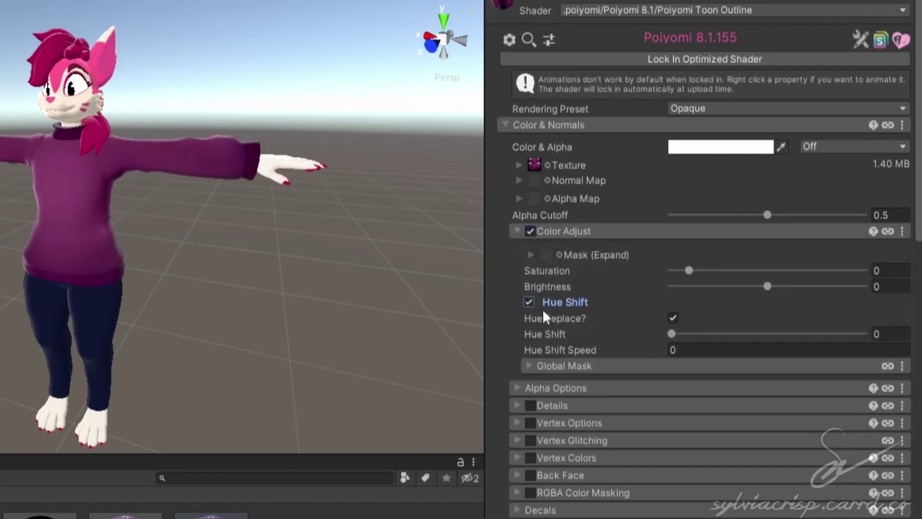
click(894, 270)
text(2)
key(Tab)
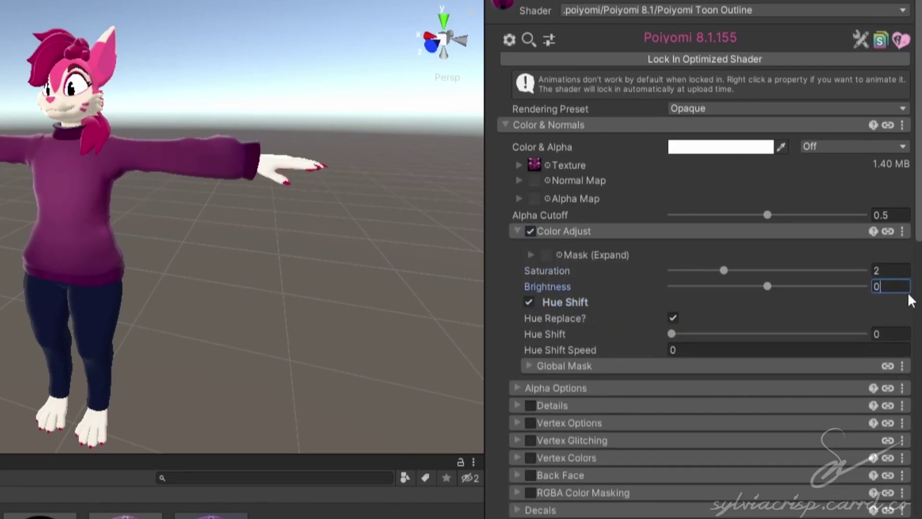
text(.1)
click(879, 335)
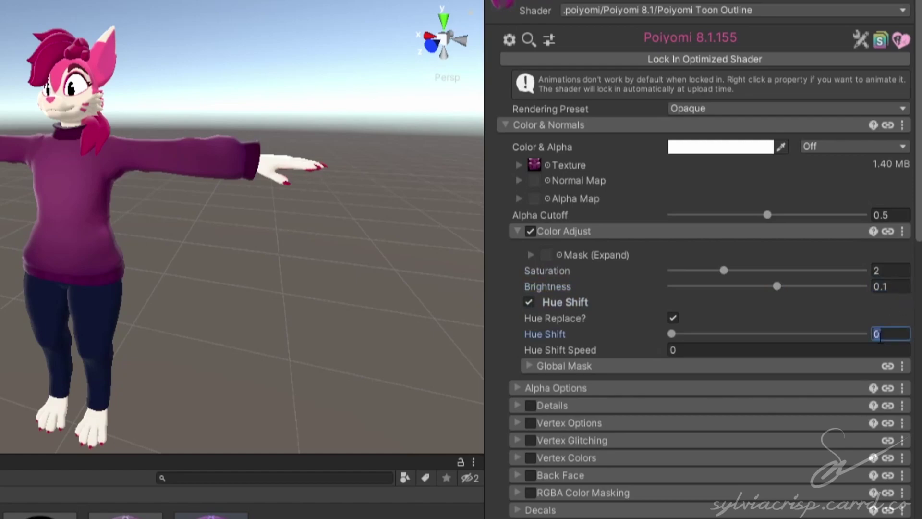
text(.233)
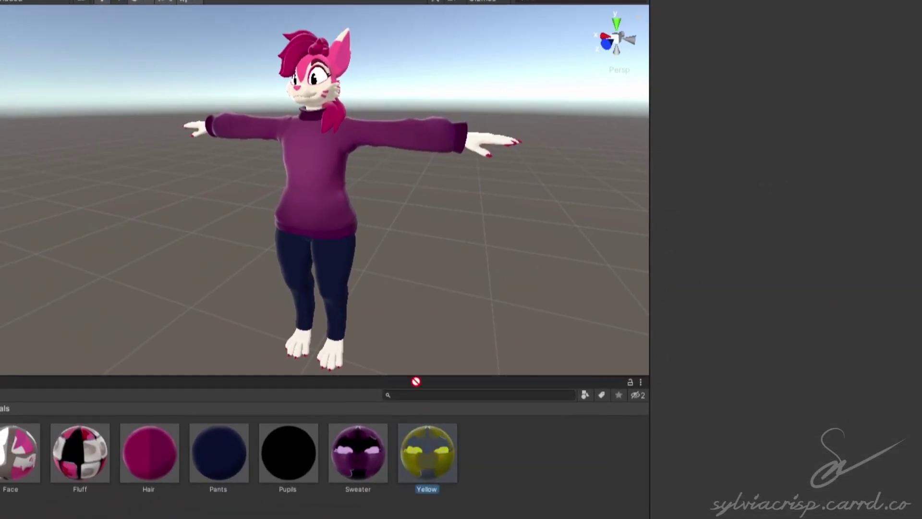
- Try the Yellow material on the sweater and dock the Animation window
drag(427, 452, 411, 258)
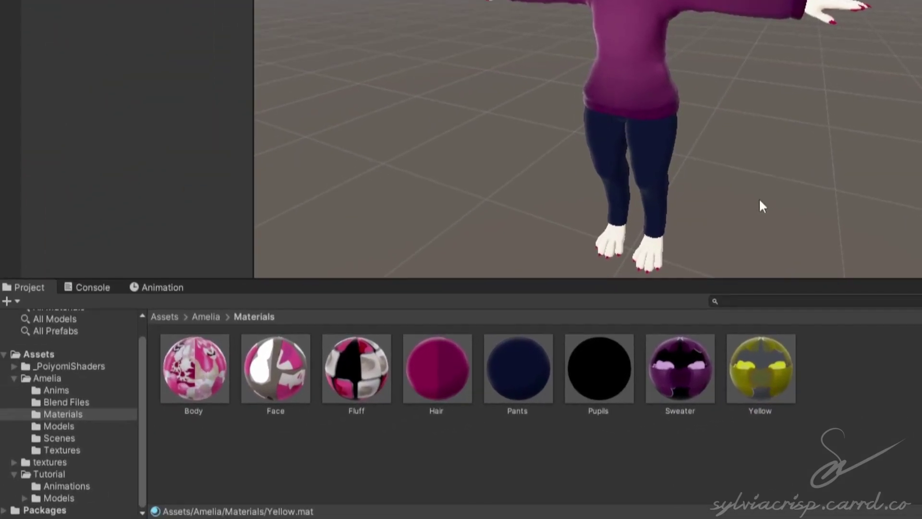
click(162, 288)
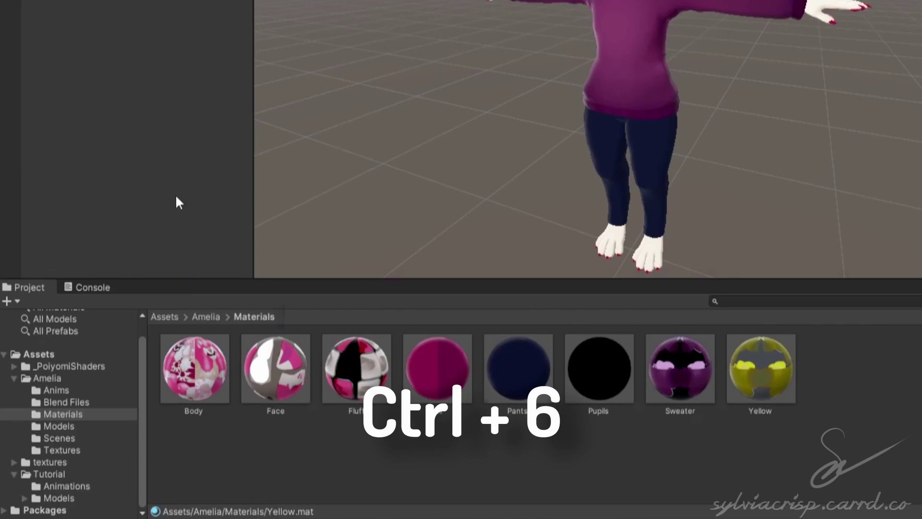
key(ctrl+6)
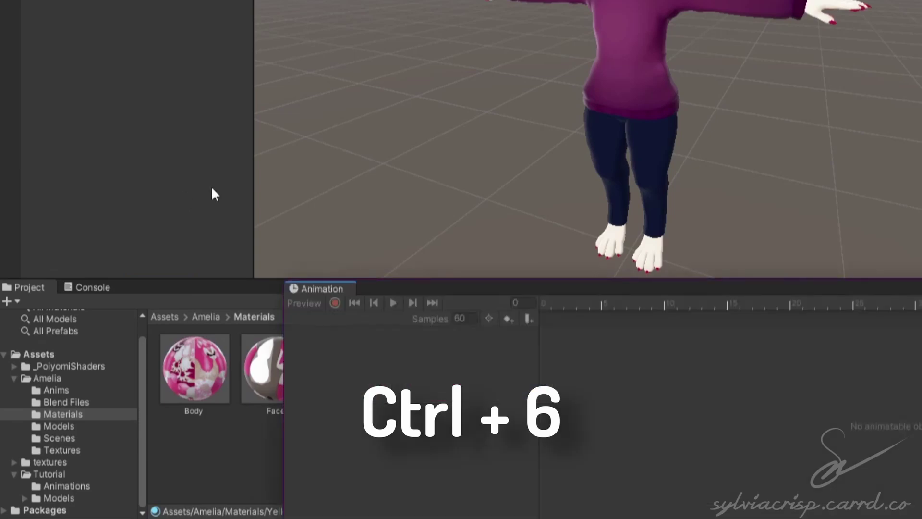
drag(307, 287, 194, 287)
- Start a new animation clip for Amelia in Assets/Tutorial/Animations named Yellow
click(64, 50)
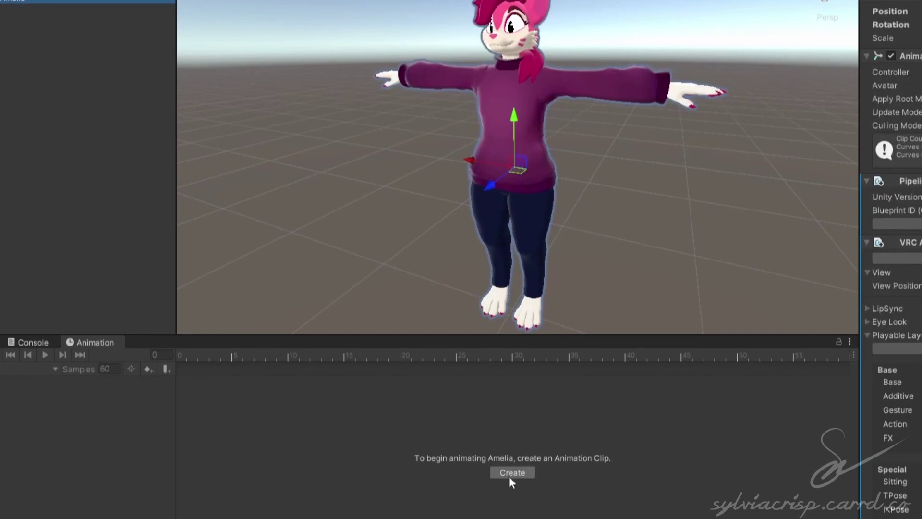
click(511, 472)
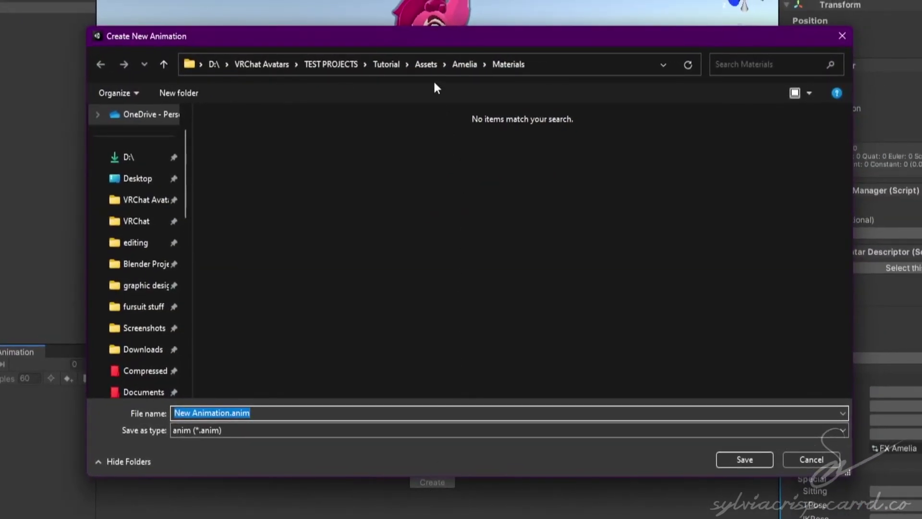
click(427, 67)
double_click(464, 166)
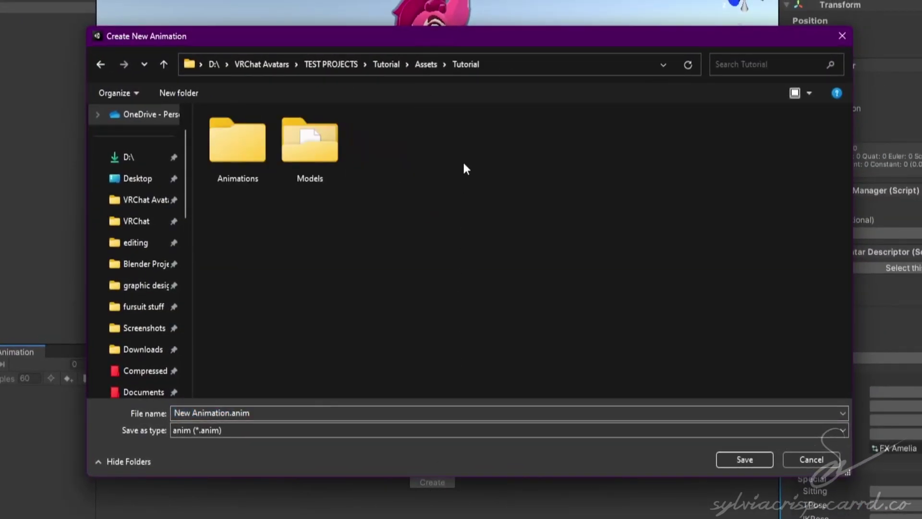
double_click(223, 154)
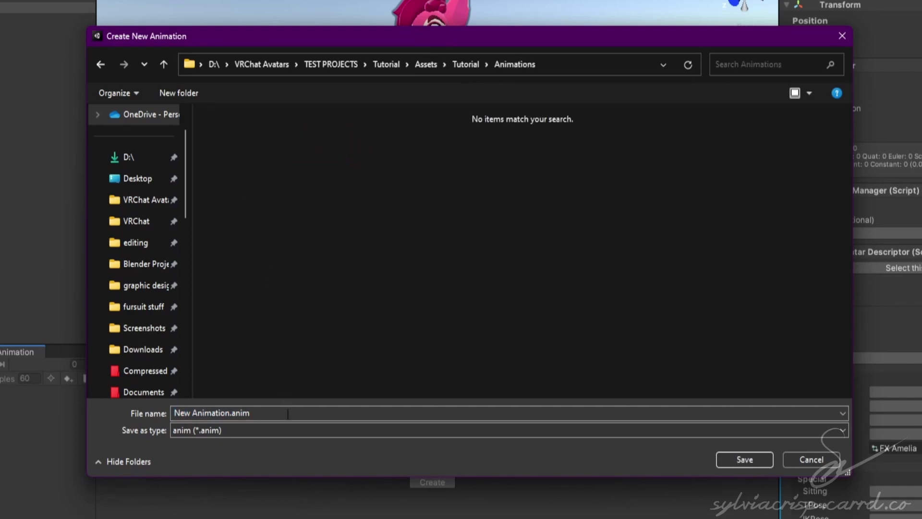
click(287, 414)
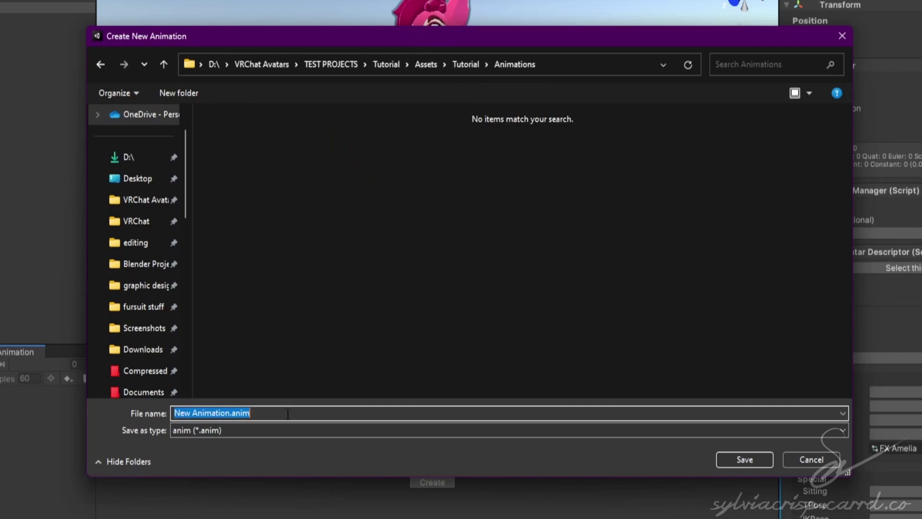
text(Yellow)
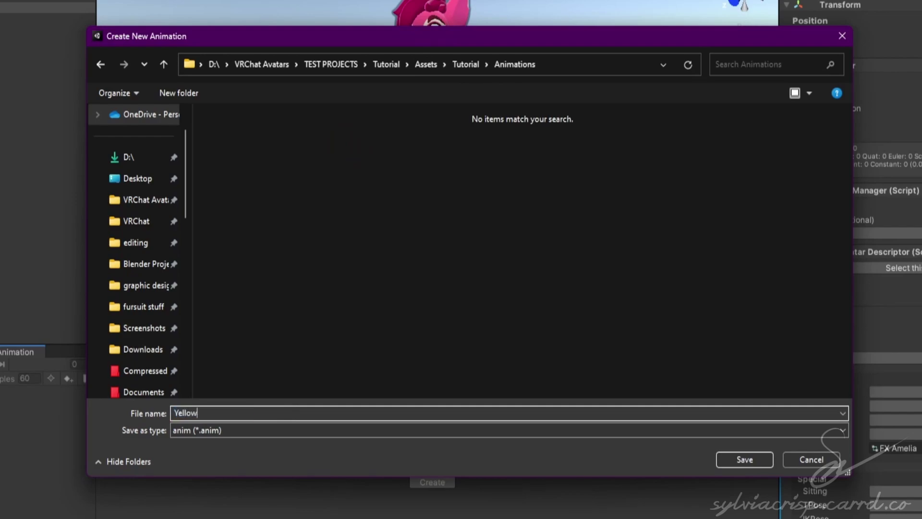
- Save the Yellow clip and record the Yellow material onto the sweater at frame 0
key(Return)
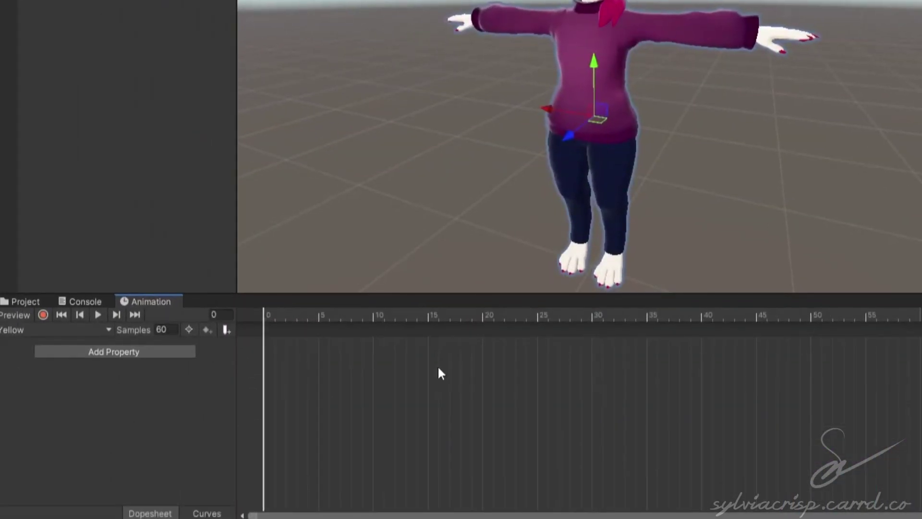
click(43, 314)
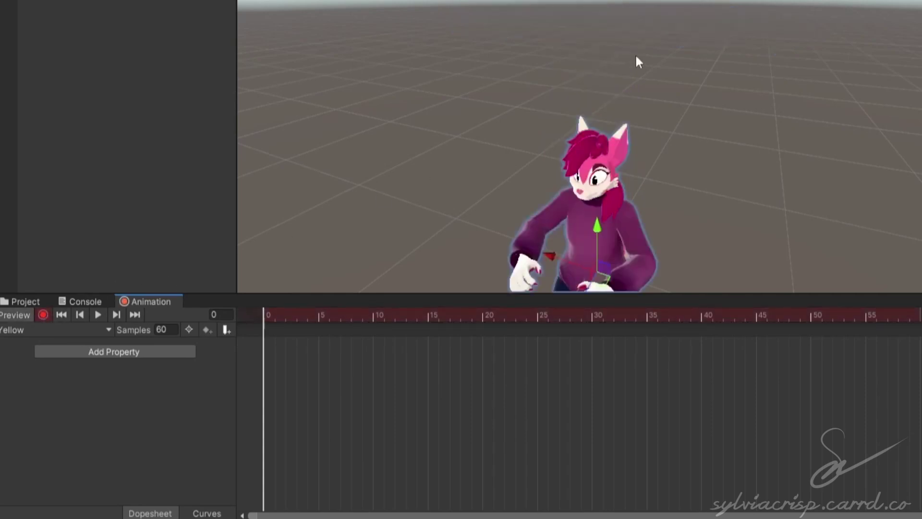
alt+drag(639, 63, 639, 144)
scroll(462, 188, up, 5)
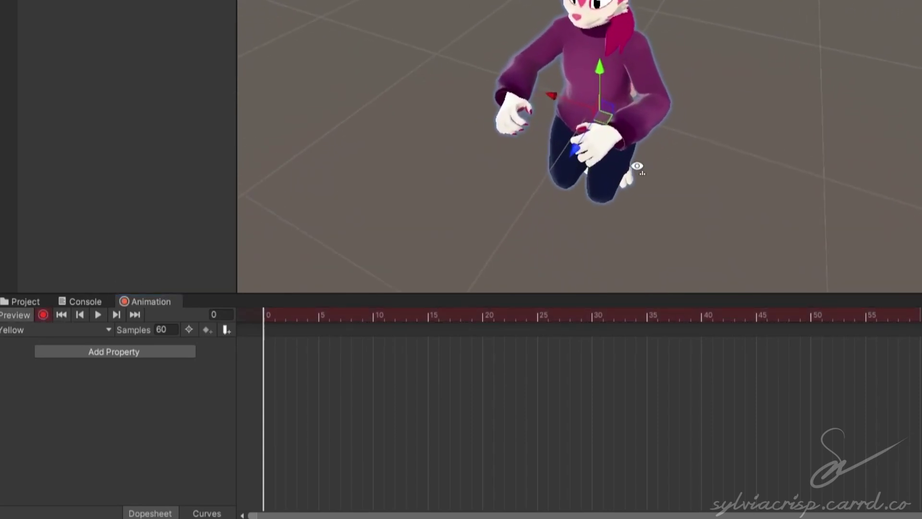
click(44, 302)
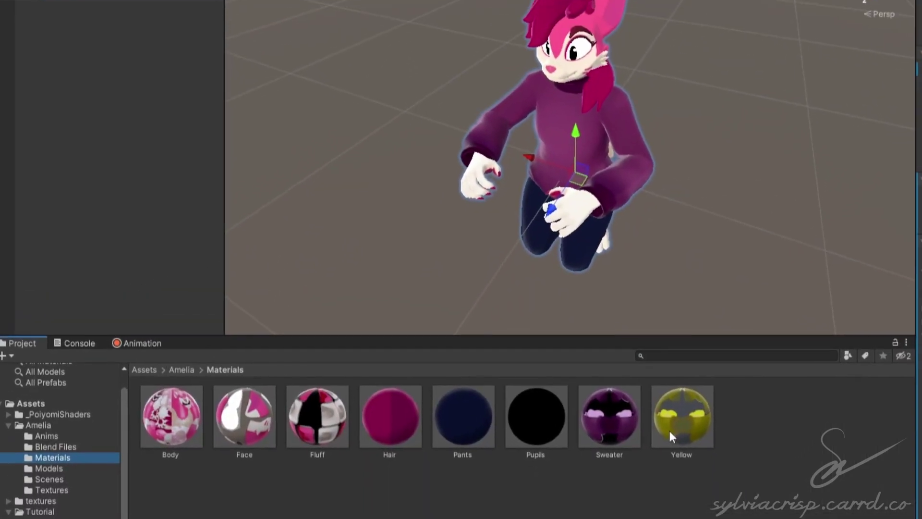
drag(670, 432, 615, 150)
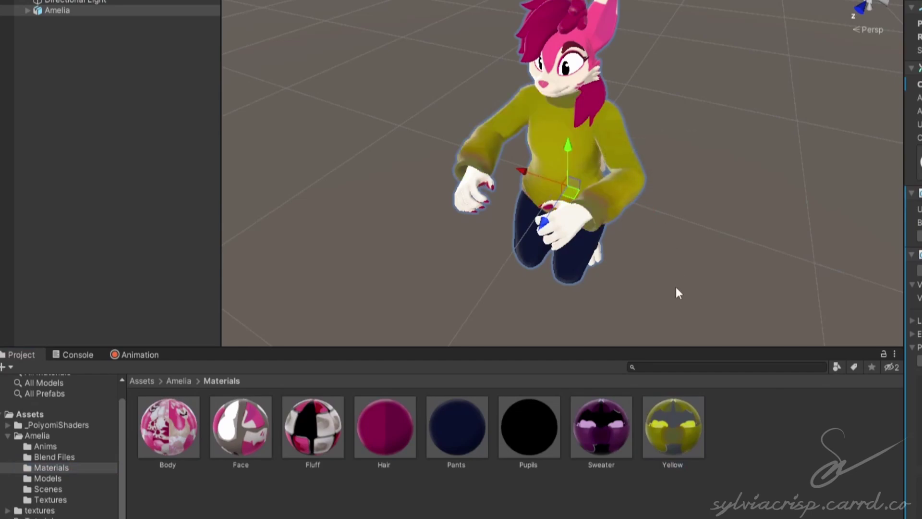
- Copy both frame-0 sweater keyframes from the animation timeline
click(158, 354)
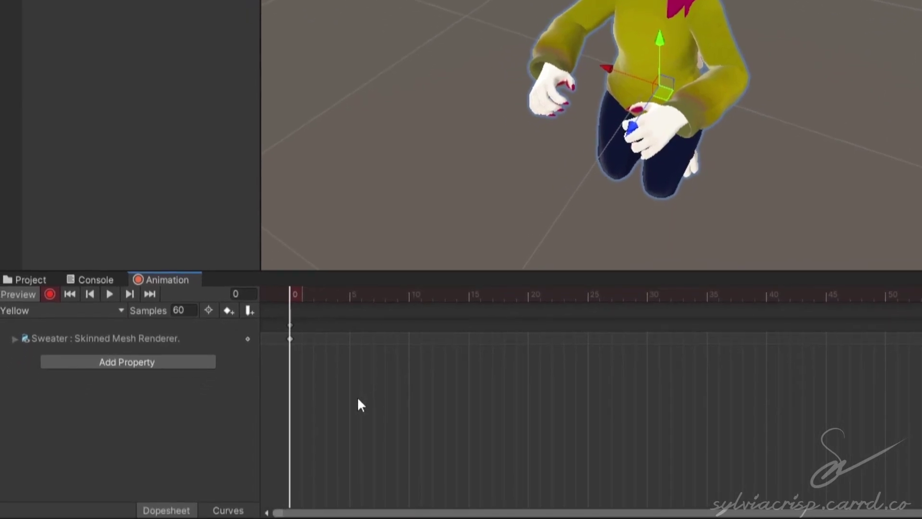
drag(358, 400, 273, 337)
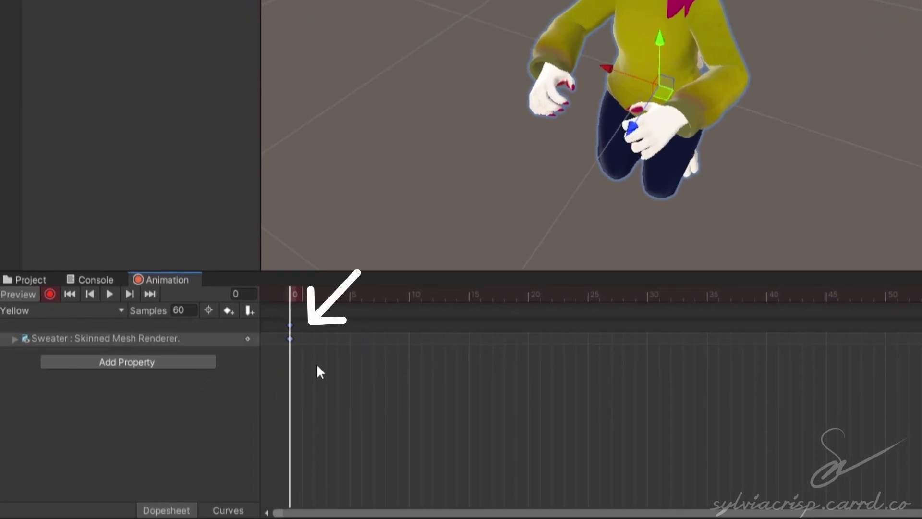
key(ctrl+c)
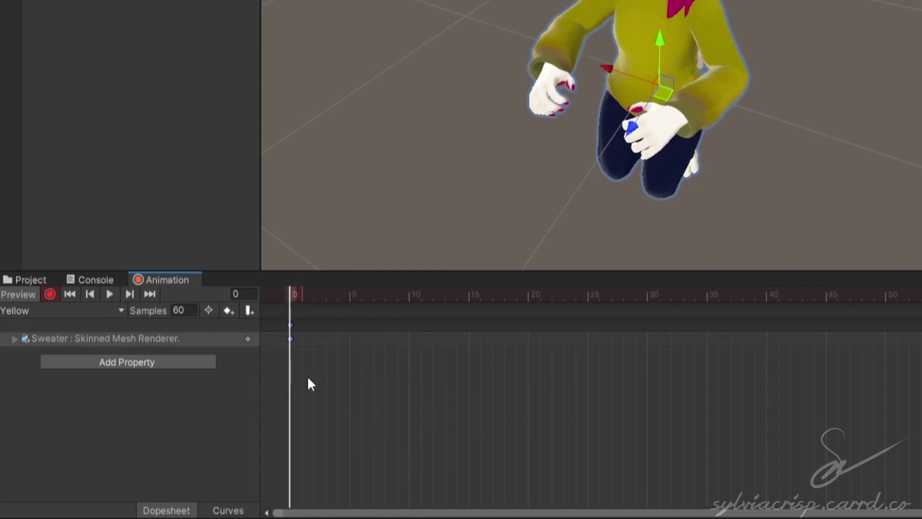
- Create a new animation clip saved as Purple
click(72, 313)
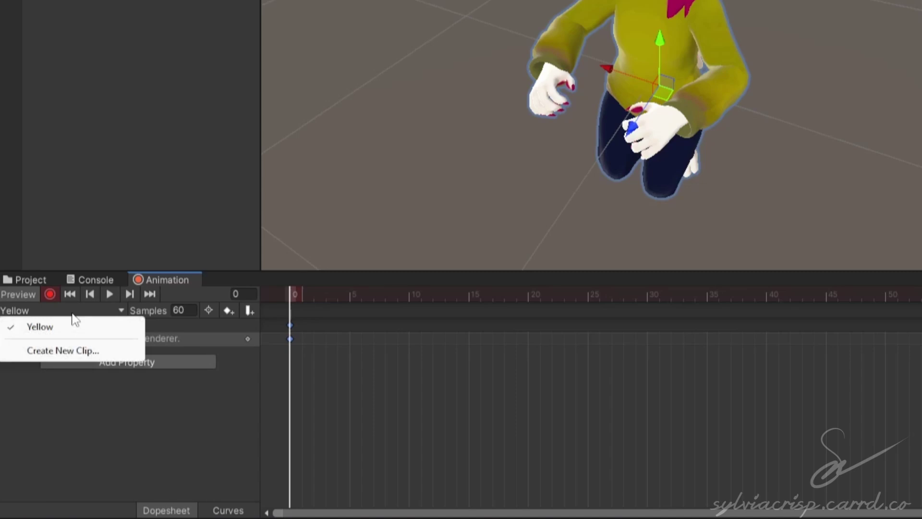
click(83, 350)
text(Purple)
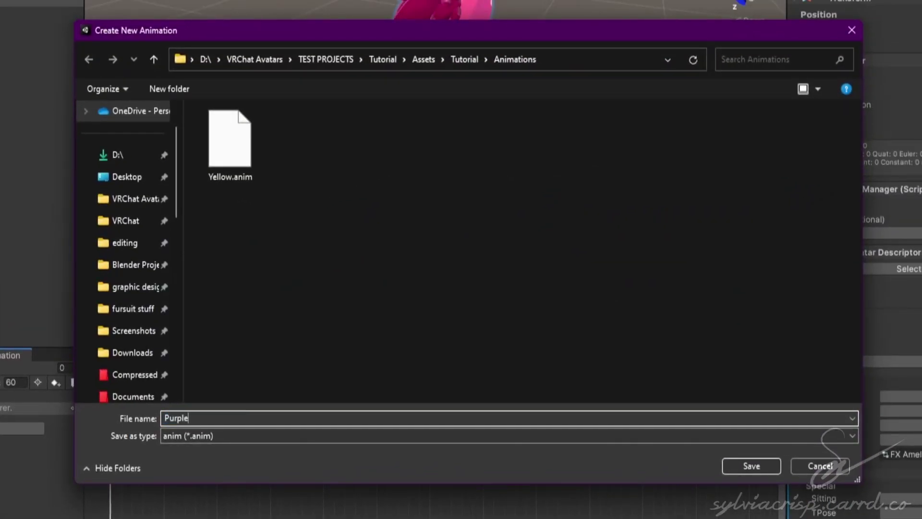
key(Return)
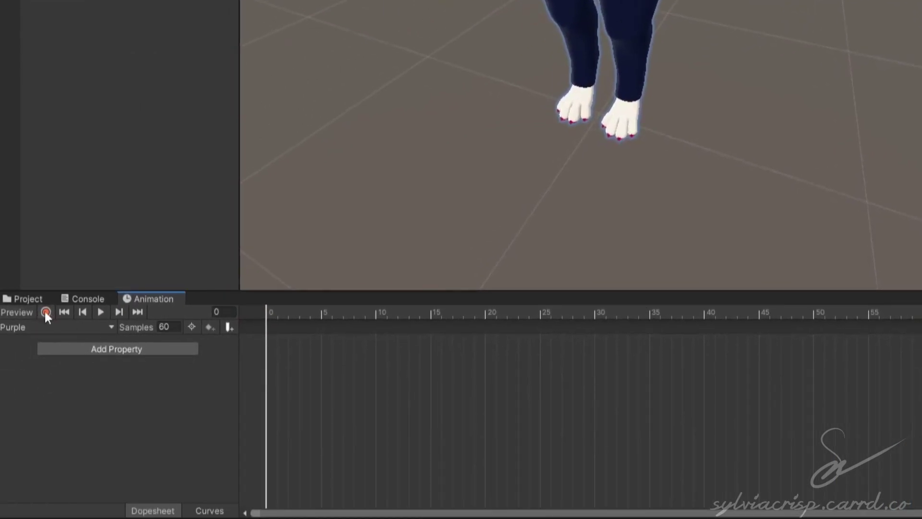
- Record the pasted sweater keyframes with the purple Sweater material in the Purple clip
click(45, 312)
key(ctrl+v)
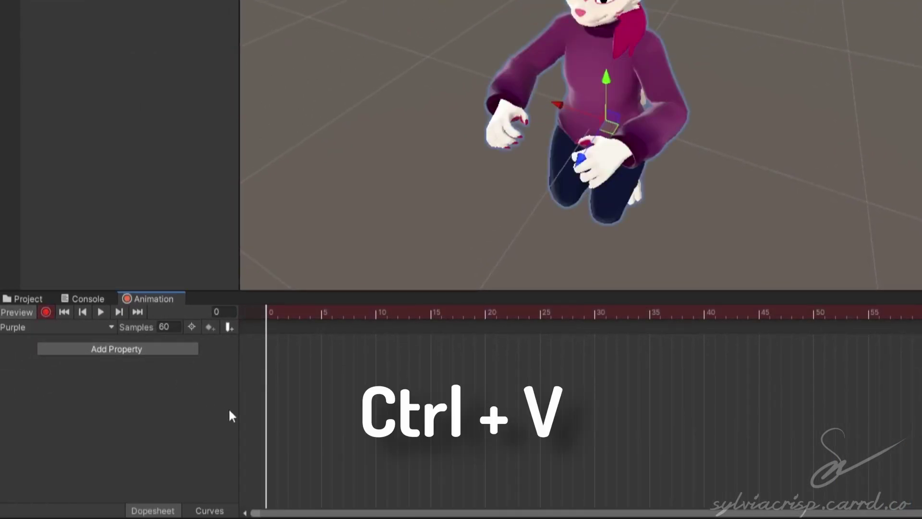
key(ctrl+v)
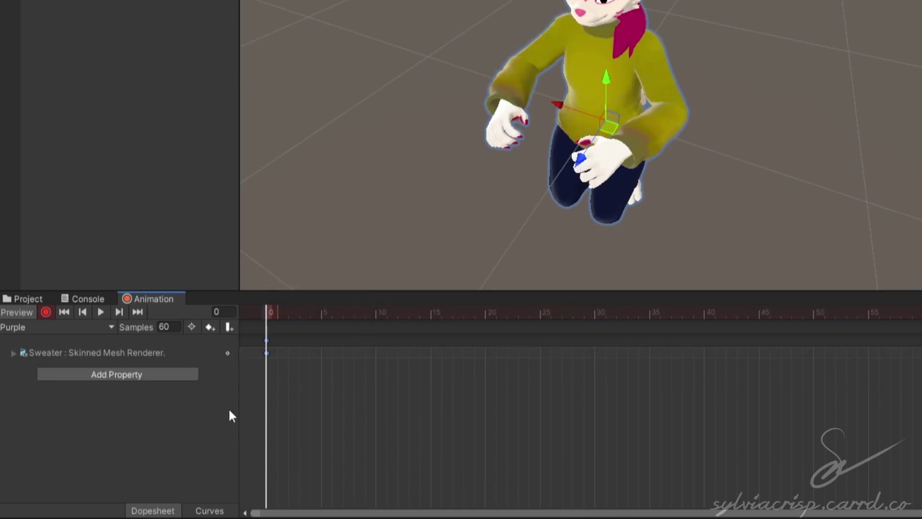
click(30, 300)
drag(577, 462, 603, 190)
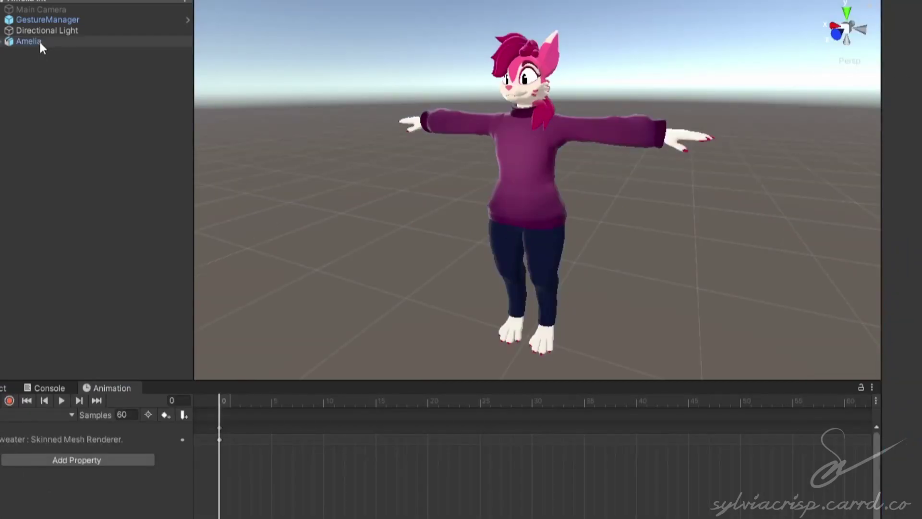
- Open the FX Amelia controller and add a Color Swap layer with weight 1
click(40, 42)
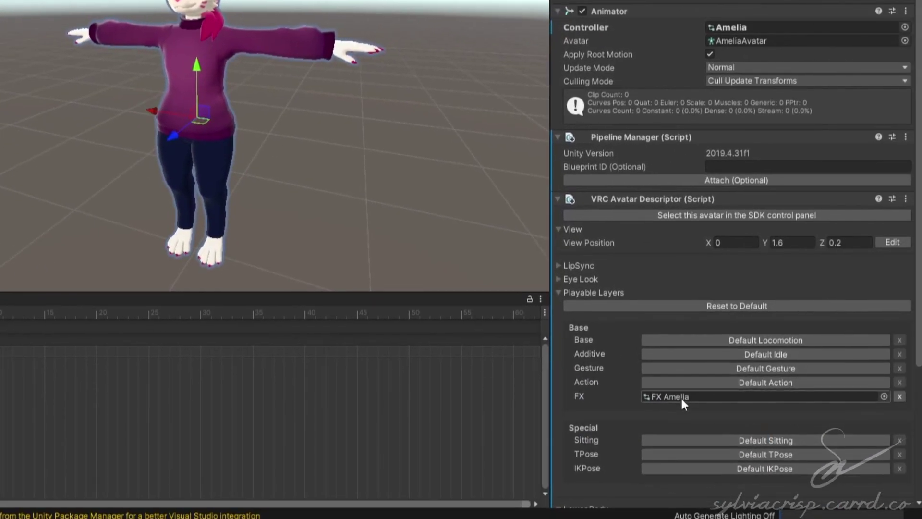
double_click(681, 397)
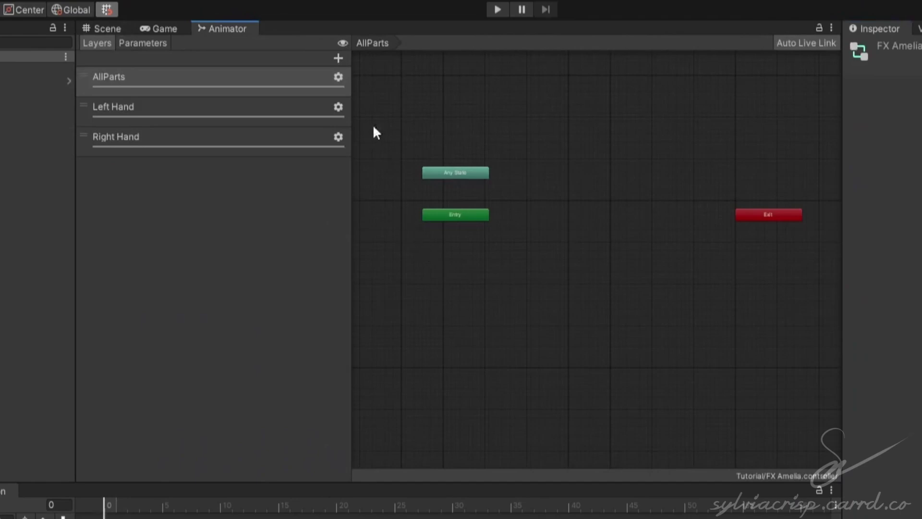
click(338, 60)
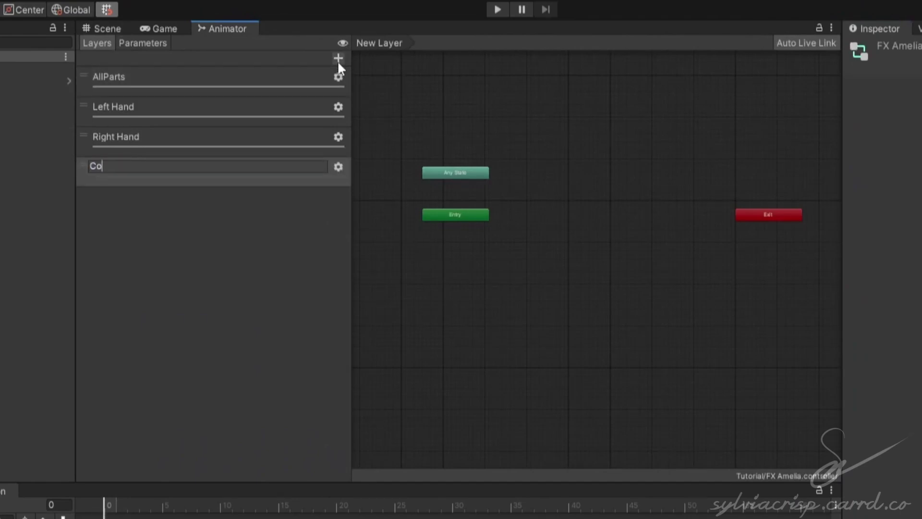
text(Swap)
key(Return)
click(338, 167)
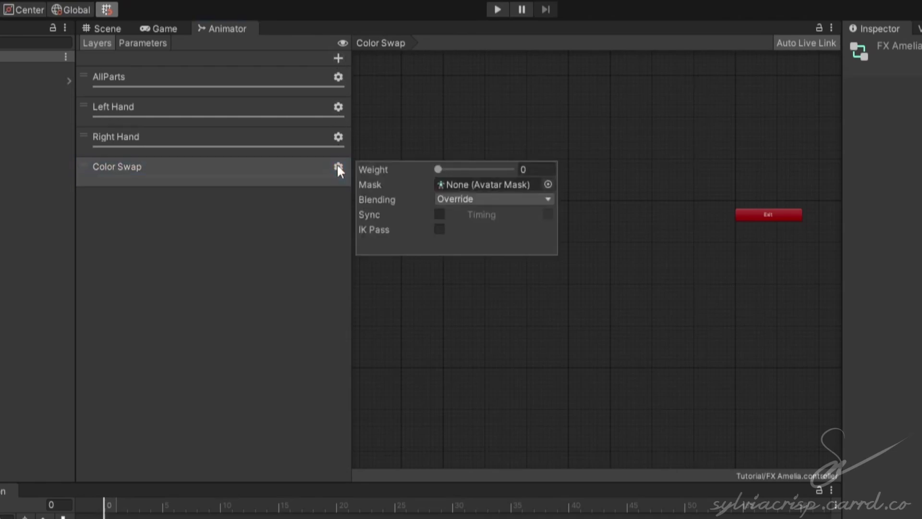
drag(441, 171, 552, 169)
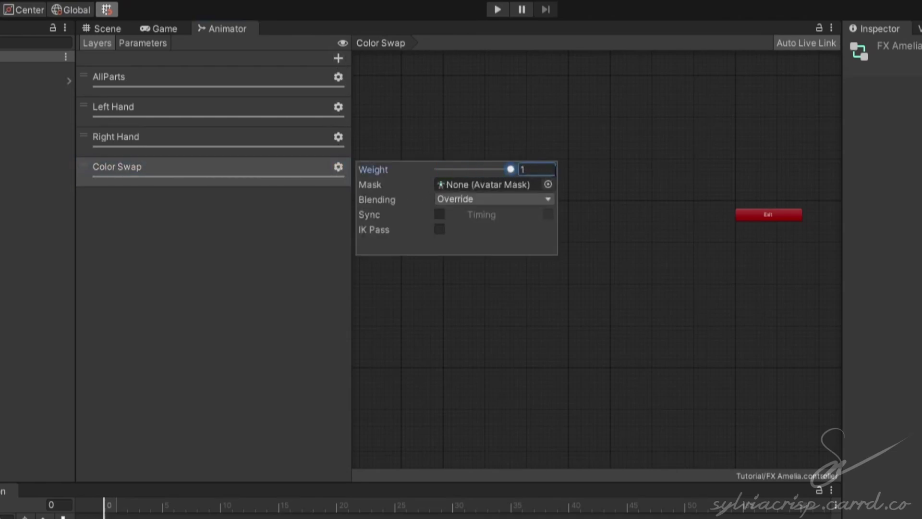
- Add an Int parameter named Color Swap in the FX Amelia Parameters list
click(321, 255)
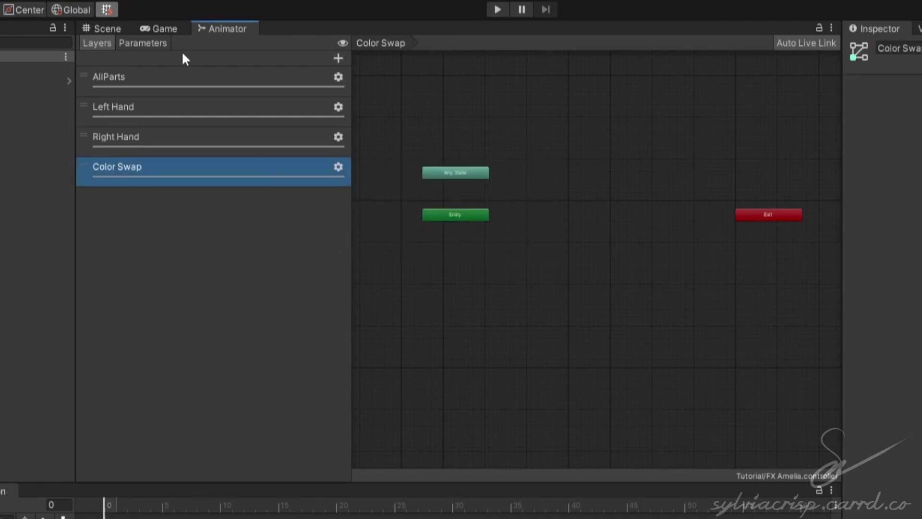
click(144, 44)
click(340, 59)
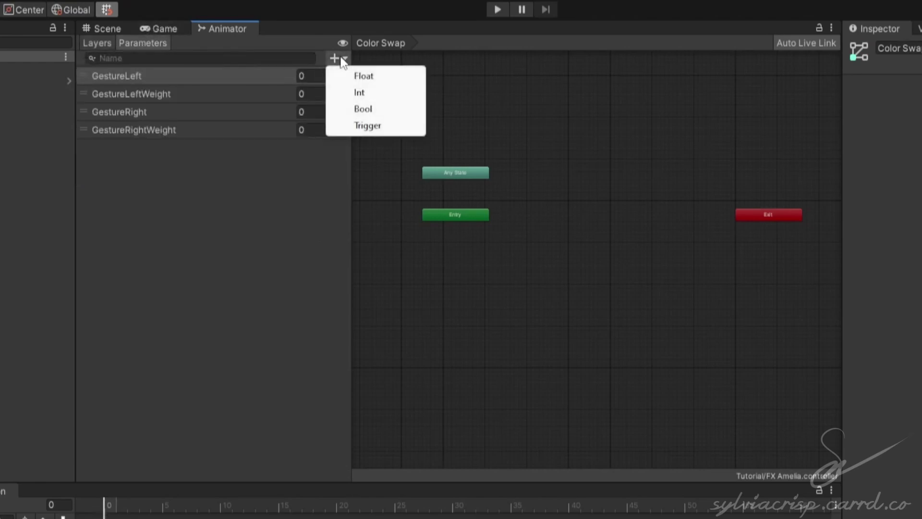
click(360, 94)
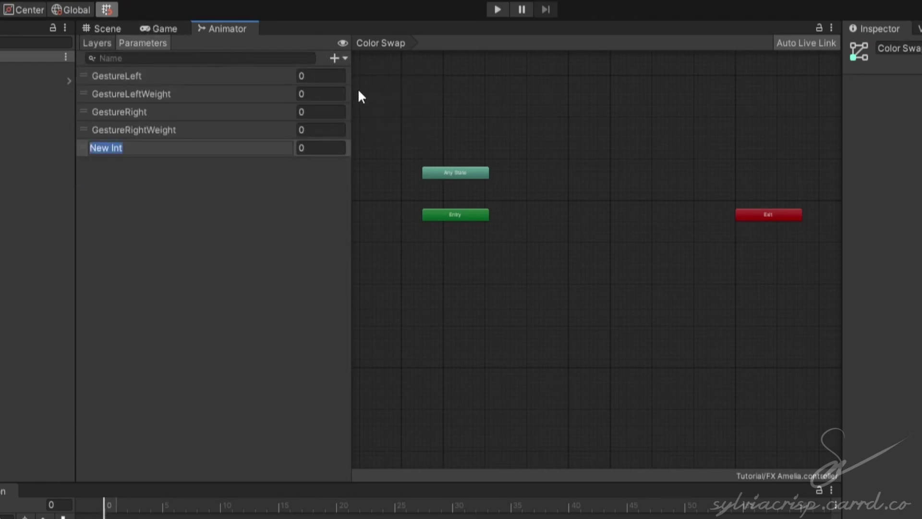
text(Color Swap)
key(Return)
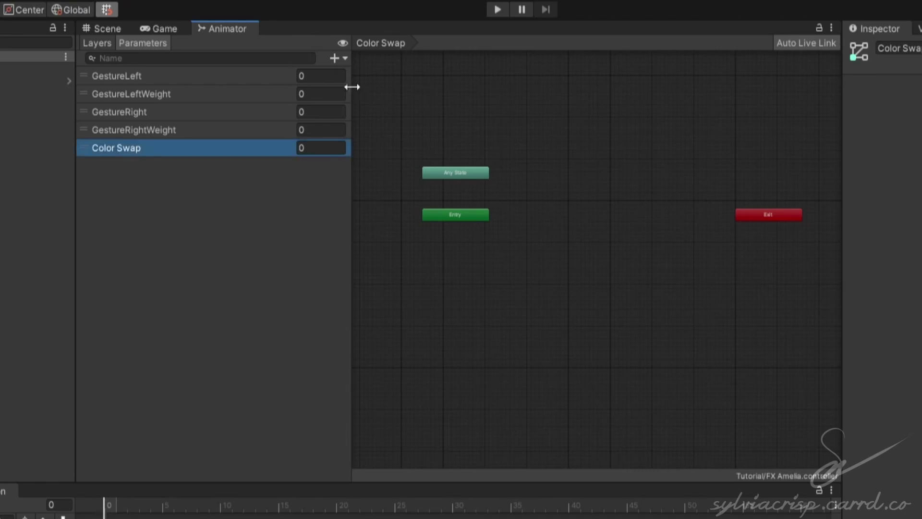
- Drag the Yellow and Purple clips from Tutorial Animations into the layer as states
click(99, 44)
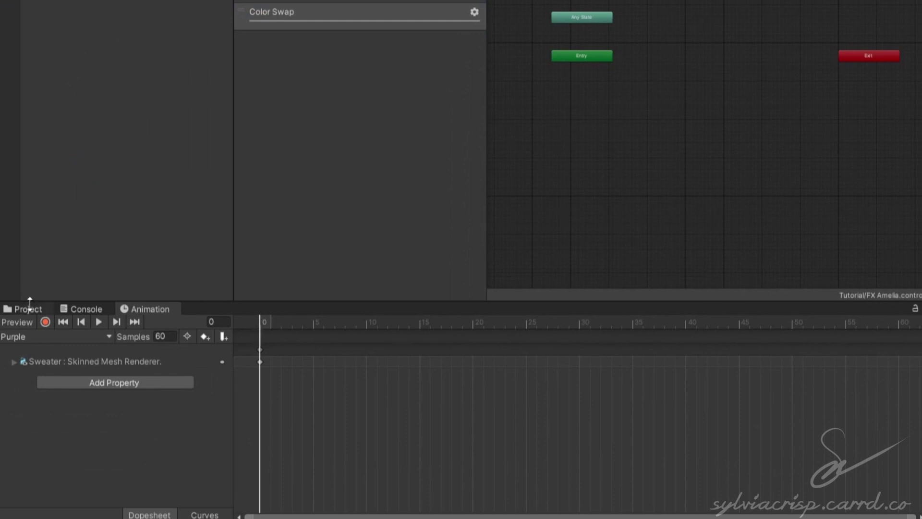
click(28, 308)
double_click(169, 404)
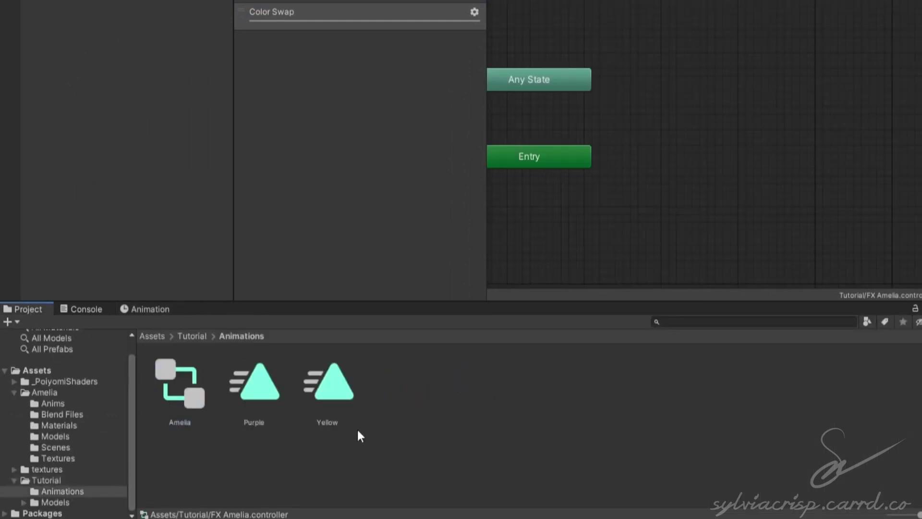
drag(328, 408, 675, 81)
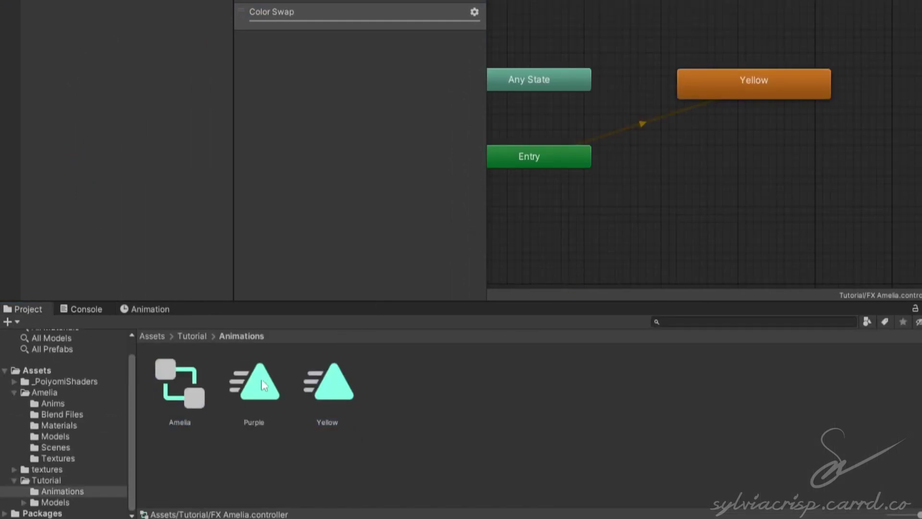
drag(695, 32, 580, 196)
- Arrange the states with Purple above Yellow and set Purple as the layer default
click(595, 266)
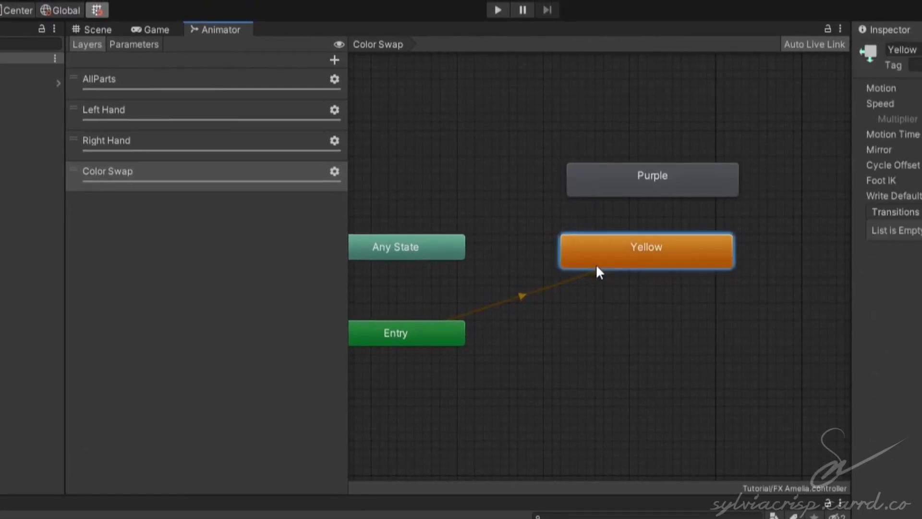
drag(595, 266, 607, 269)
mouse_move(636, 182)
mouse_down()
mouse_move(609, 189)
mouse_move(629, 192)
mouse_up()
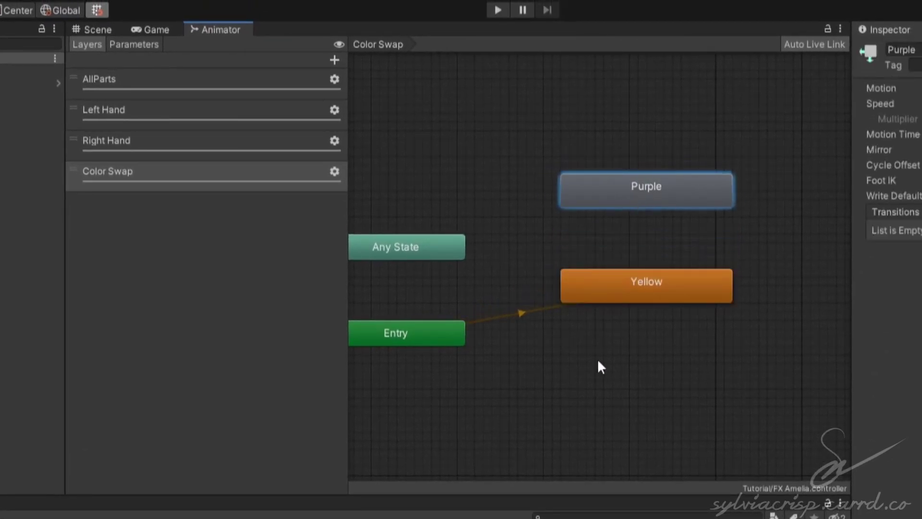
right_click(629, 194)
click(671, 222)
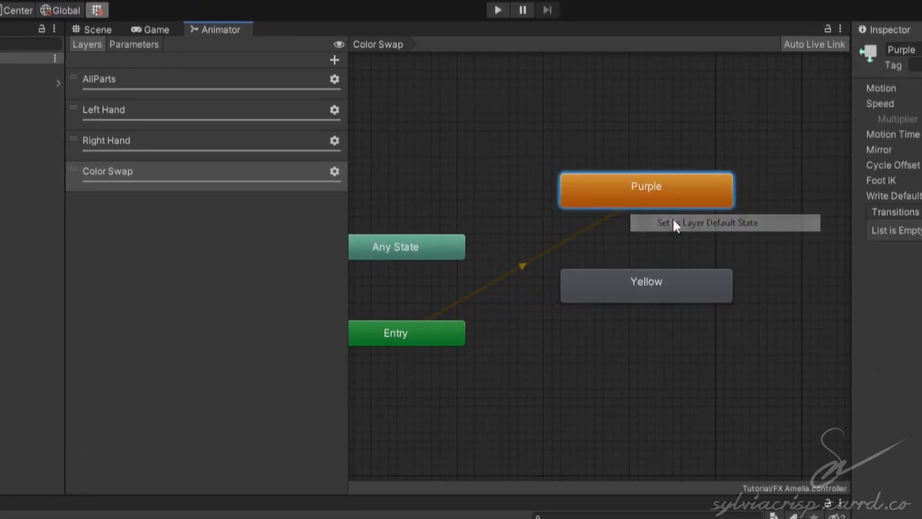
drag(439, 344, 436, 171)
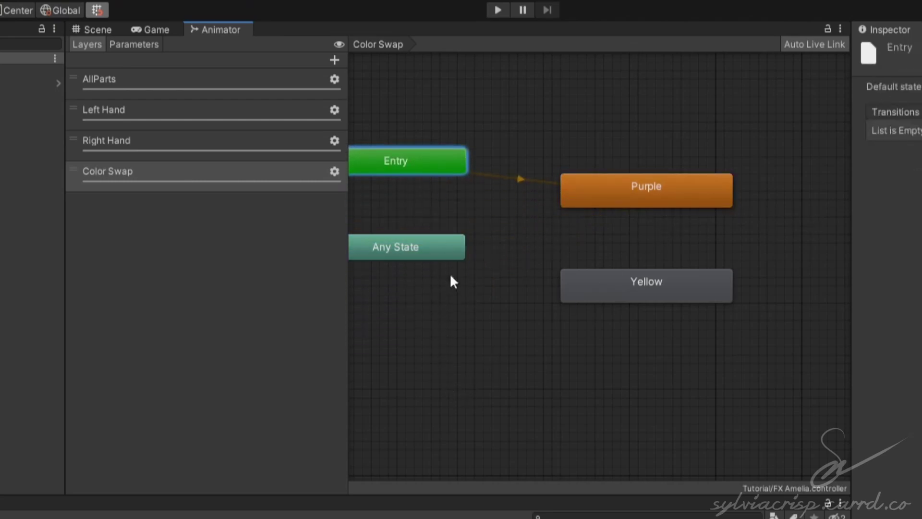
click(457, 298)
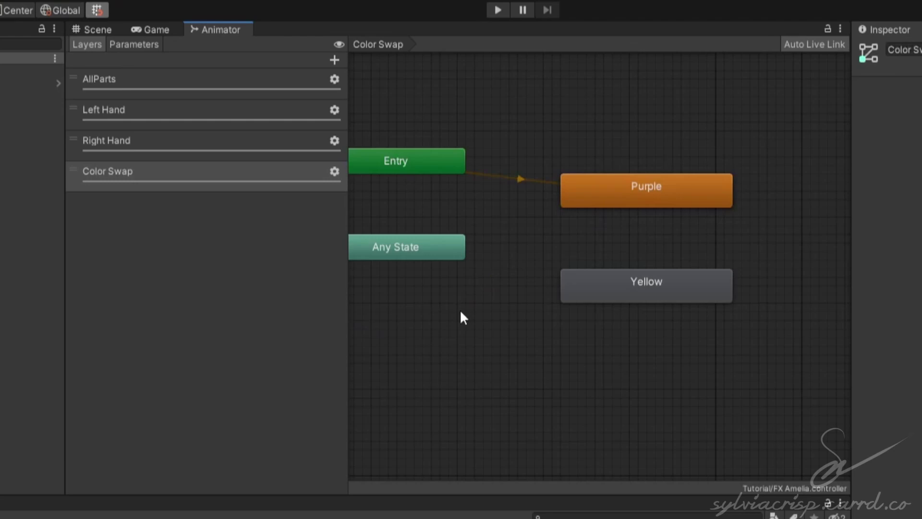
- Draw one transition from Any State to Purple and another from Any State to Yellow
right_click(391, 250)
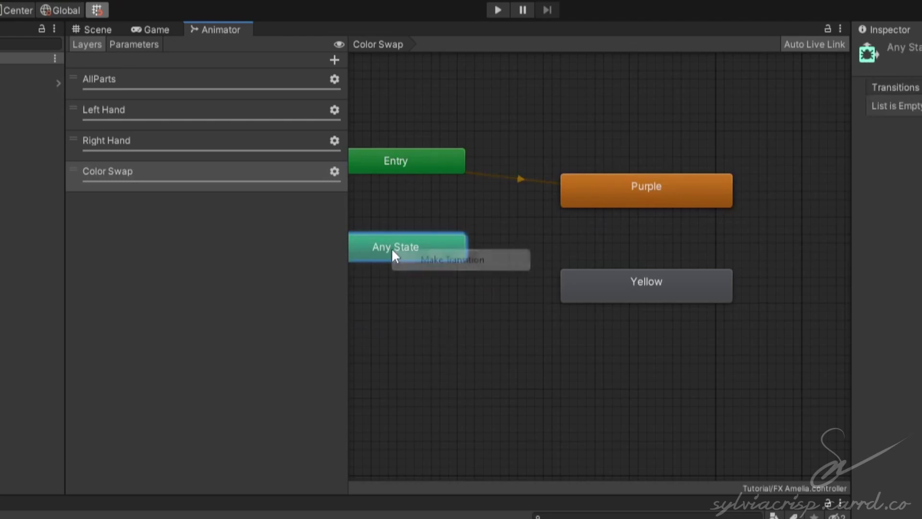
click(423, 262)
click(617, 206)
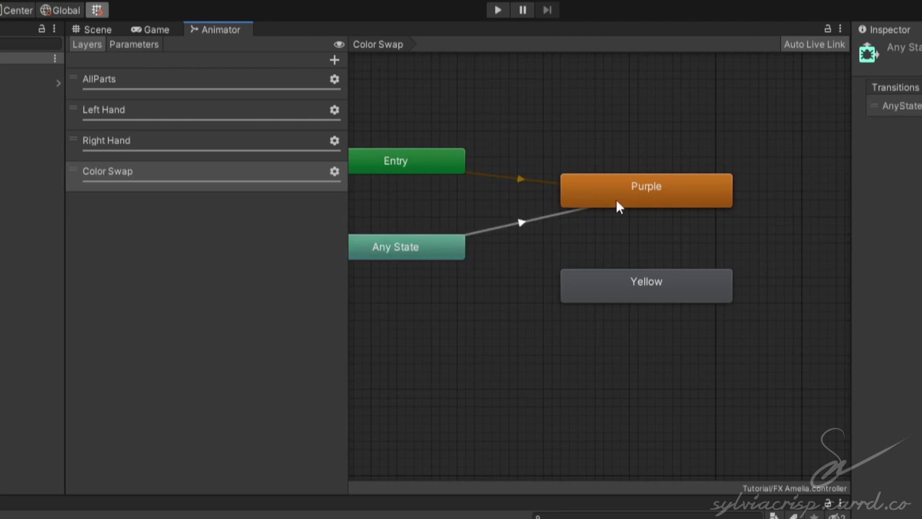
right_click(424, 251)
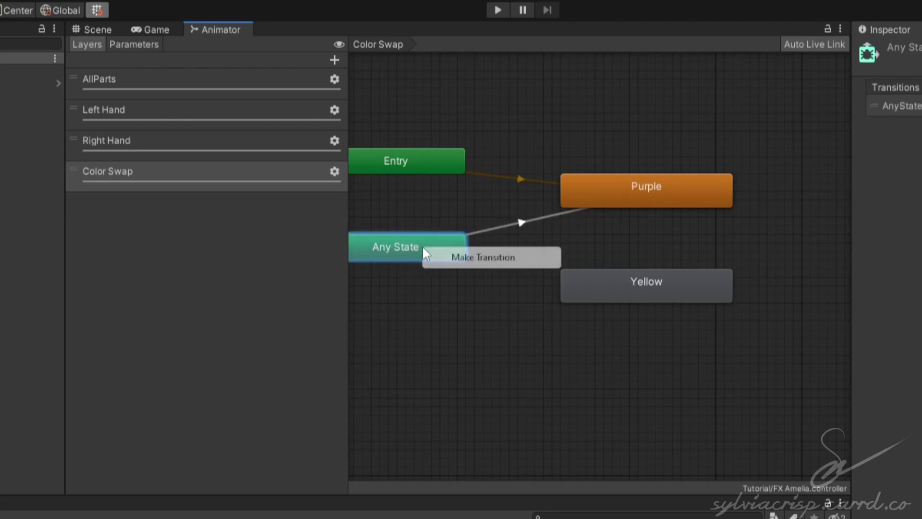
click(488, 269)
click(633, 288)
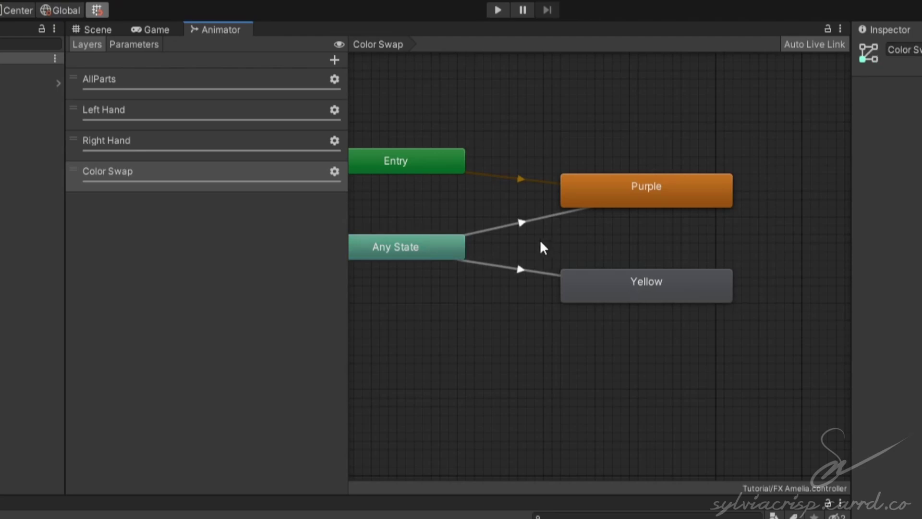
- Set the Any State→Purple transition's Transition Duration to 0
click(521, 224)
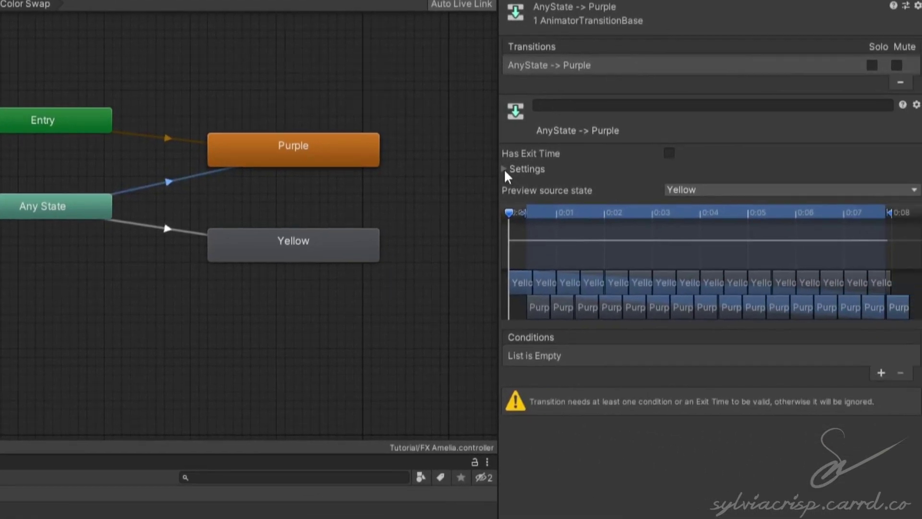
click(858, 212)
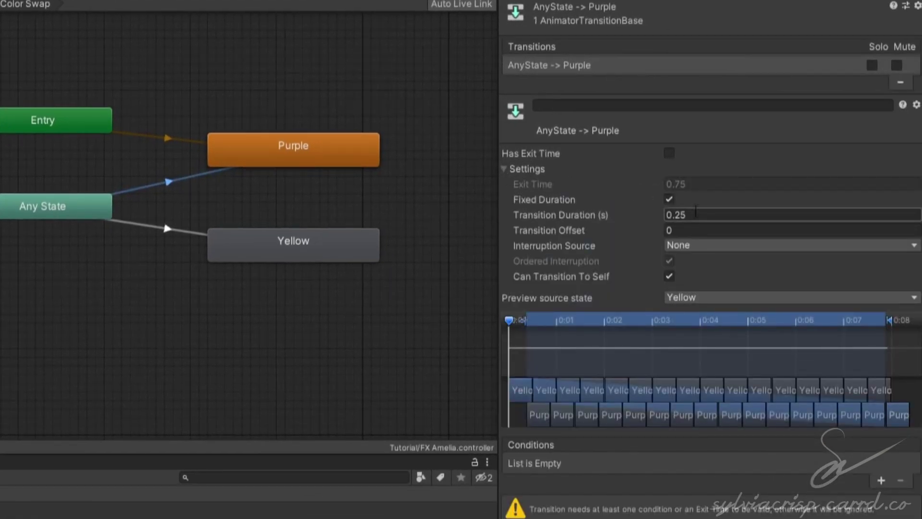
click(696, 215)
text(0)
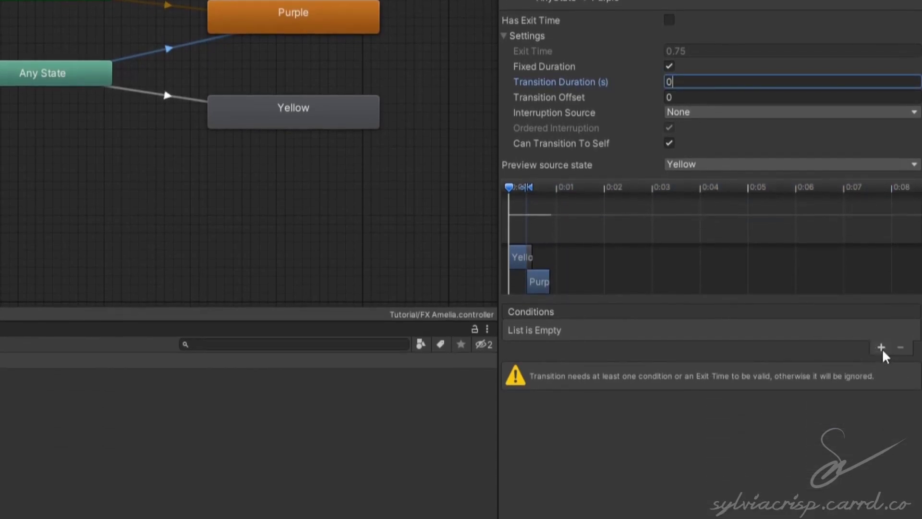
- Add a Color Swap condition to the Purple transition
click(882, 349)
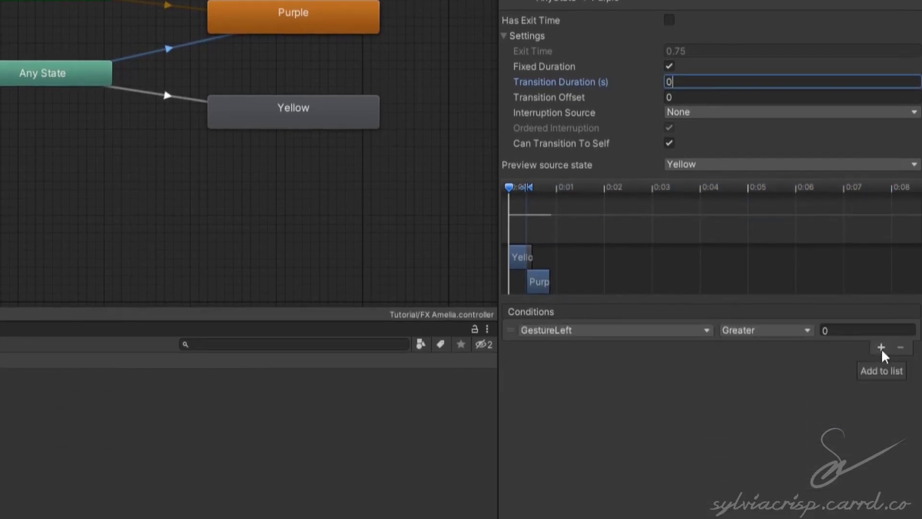
click(643, 334)
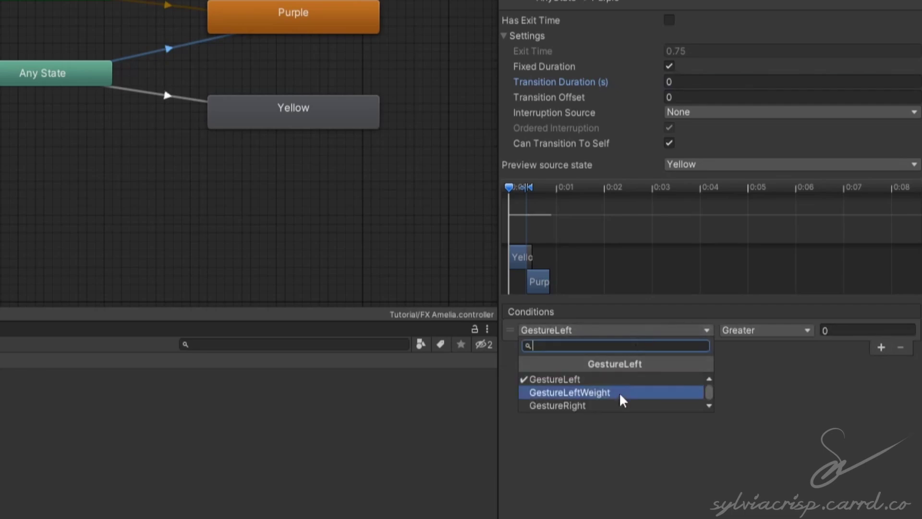
scroll(620, 400, down, 2)
click(615, 406)
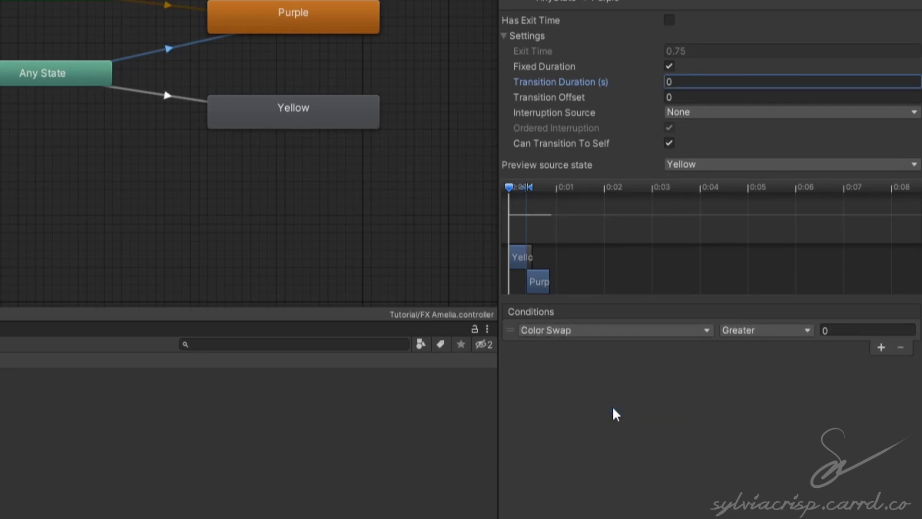
click(753, 333)
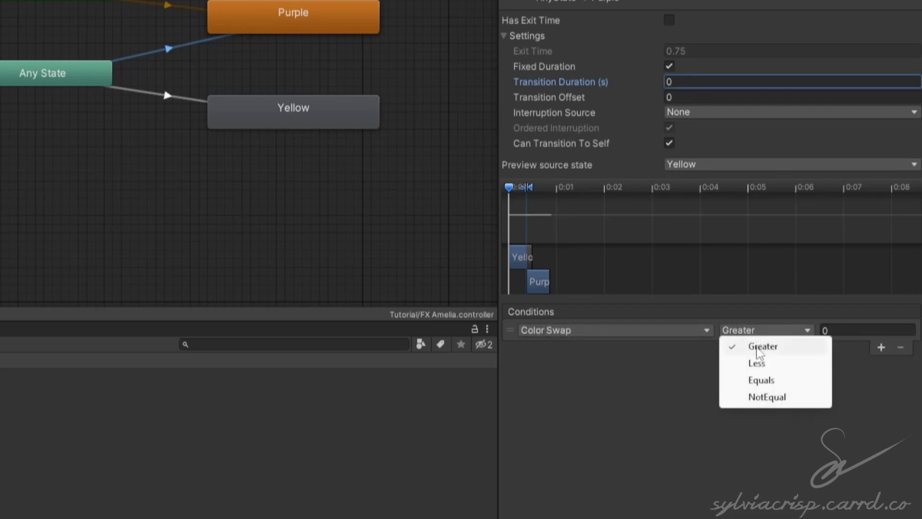
- Make Purple's condition Color Swap Equals 0 and copy its transition parameters
click(762, 382)
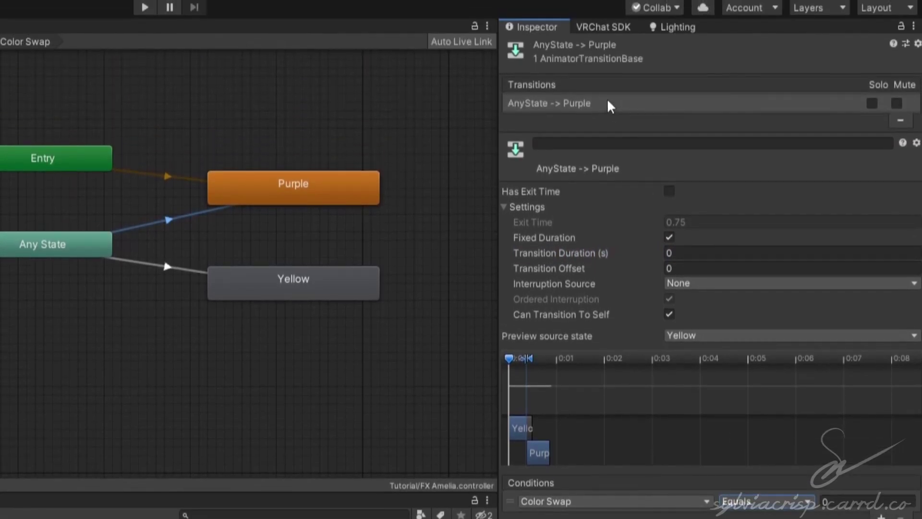
right_click(616, 104)
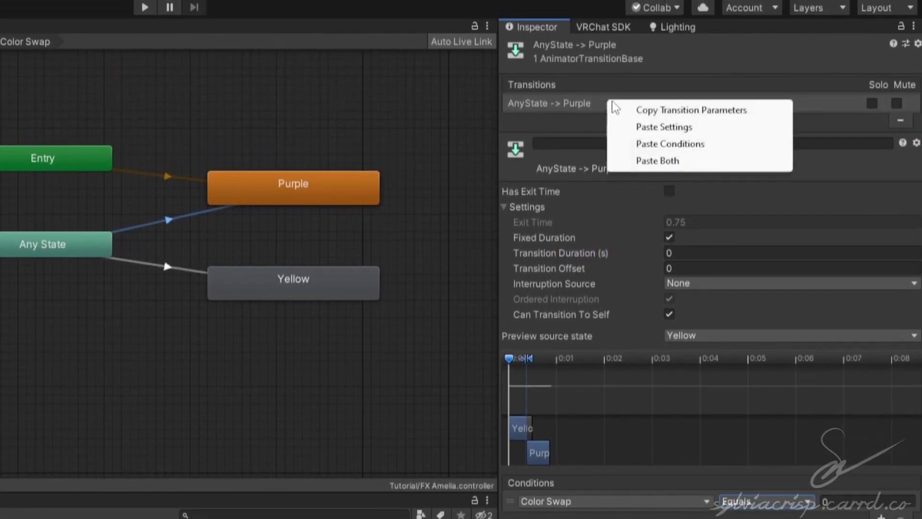
click(634, 114)
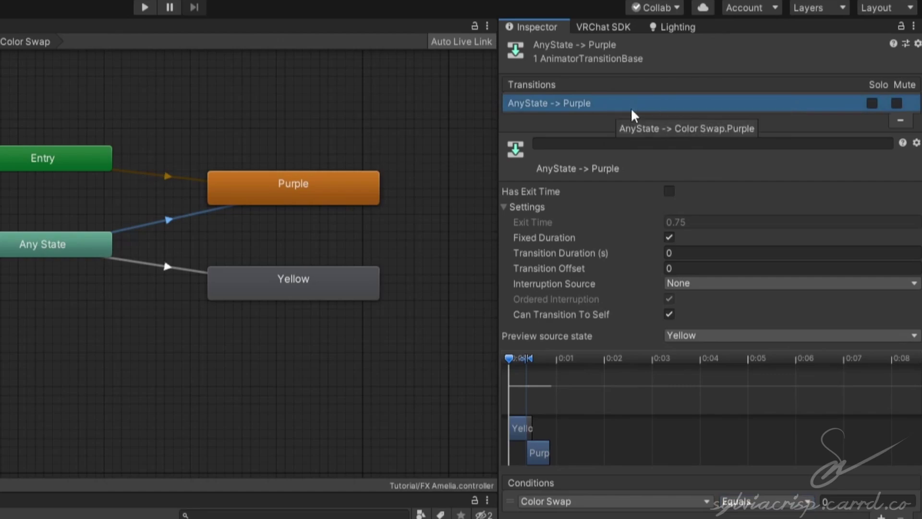
- Paste both settings onto the Any State→Yellow transition and set its condition value to 1
click(169, 266)
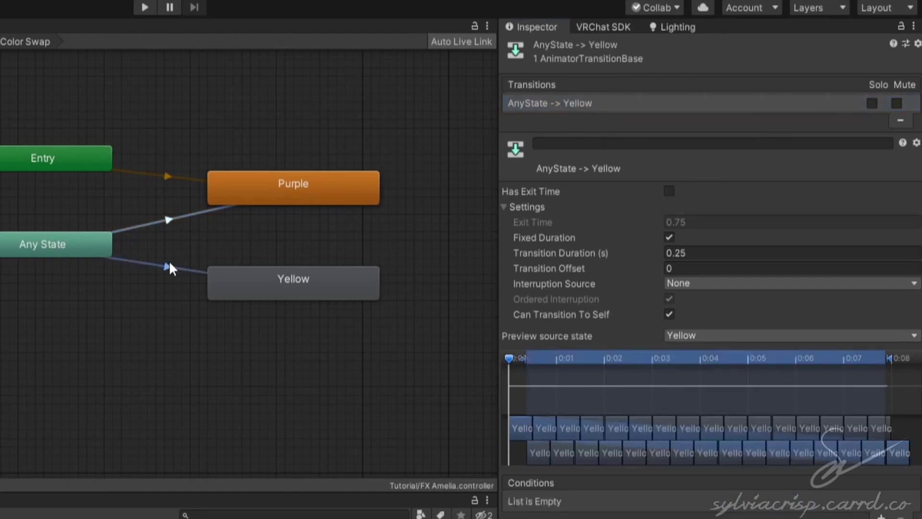
right_click(577, 110)
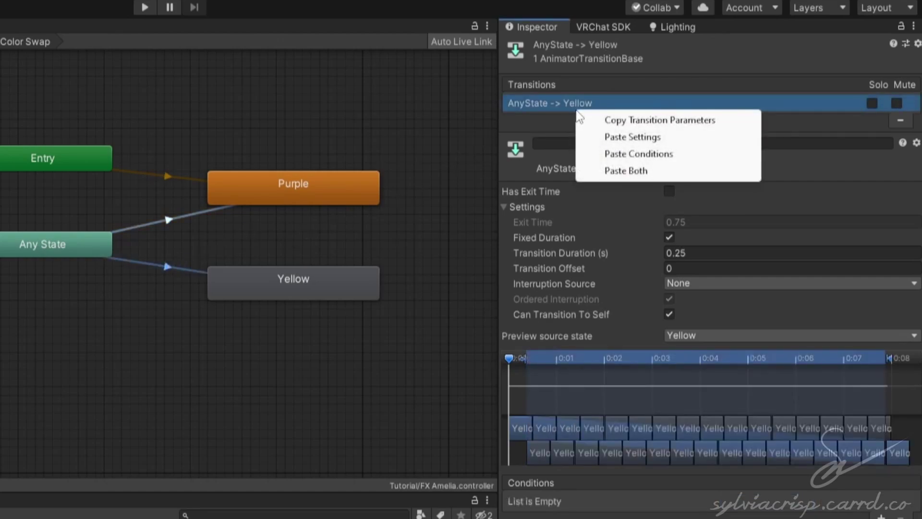
click(613, 173)
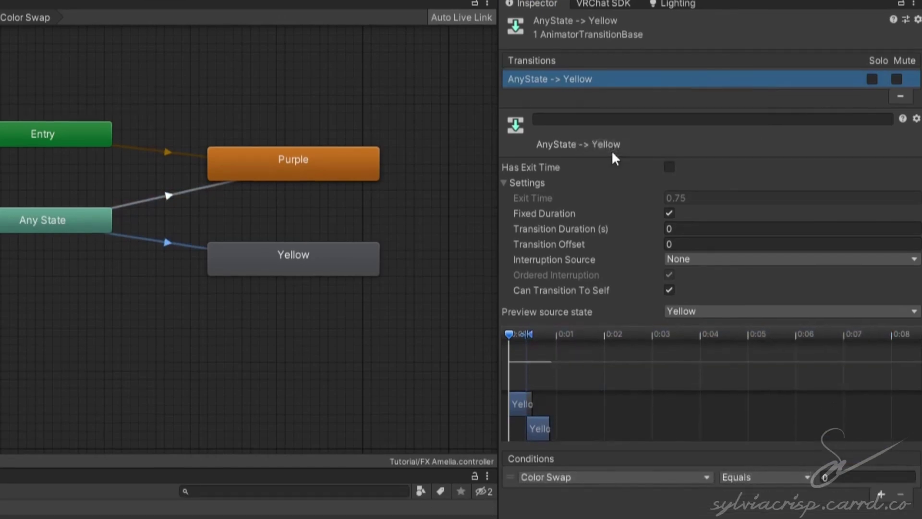
click(825, 347)
click(846, 389)
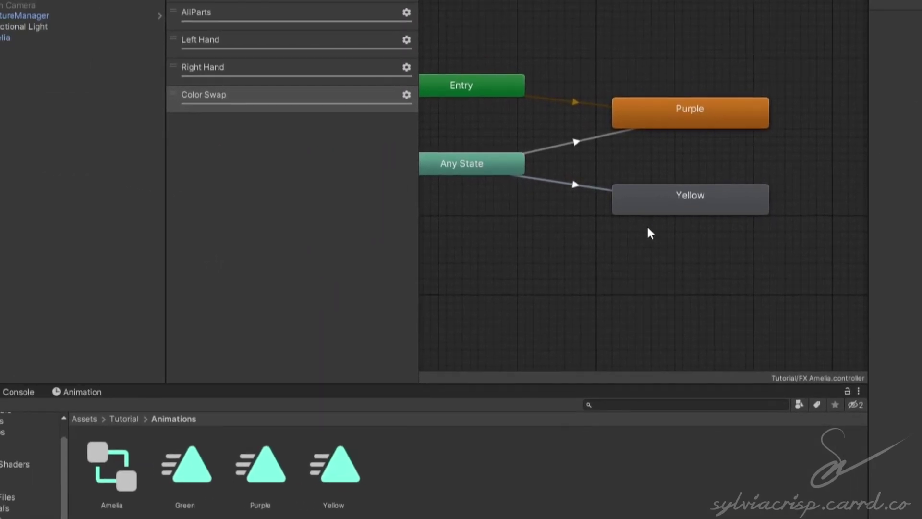
- Add a Green state from the Green animation and draw a transition to it from Any State
click(251, 132)
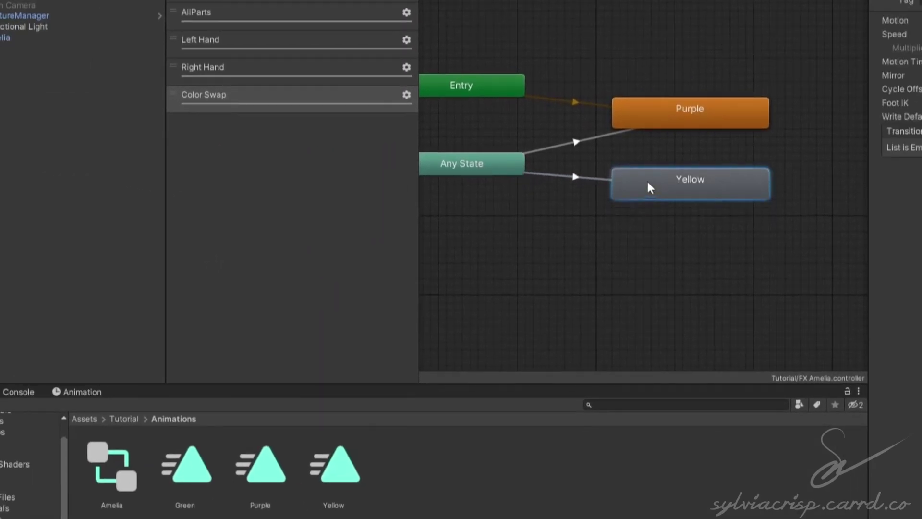
drag(212, 480, 653, 226)
right_click(488, 171)
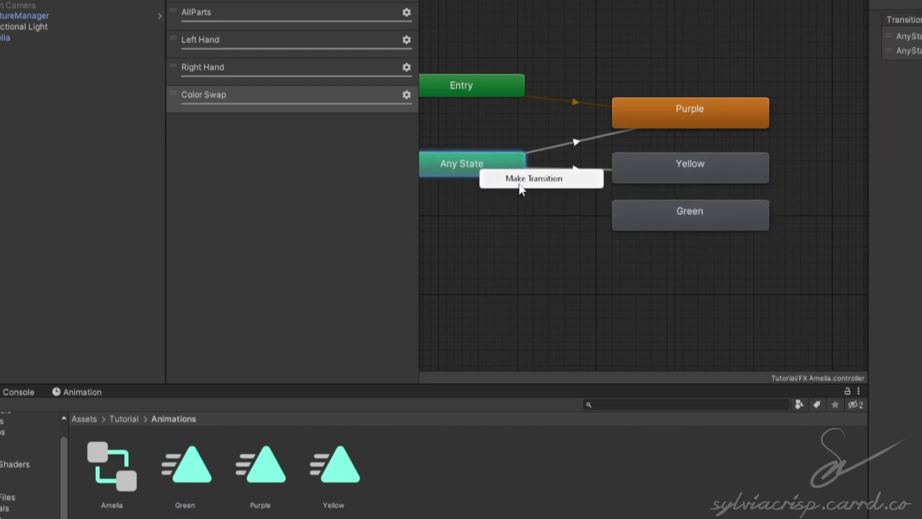
click(509, 177)
click(422, 261)
- Paste the copied transition settings onto Any State→Green and set the condition value to 2
click(377, 241)
click(770, 76)
right_click(769, 75)
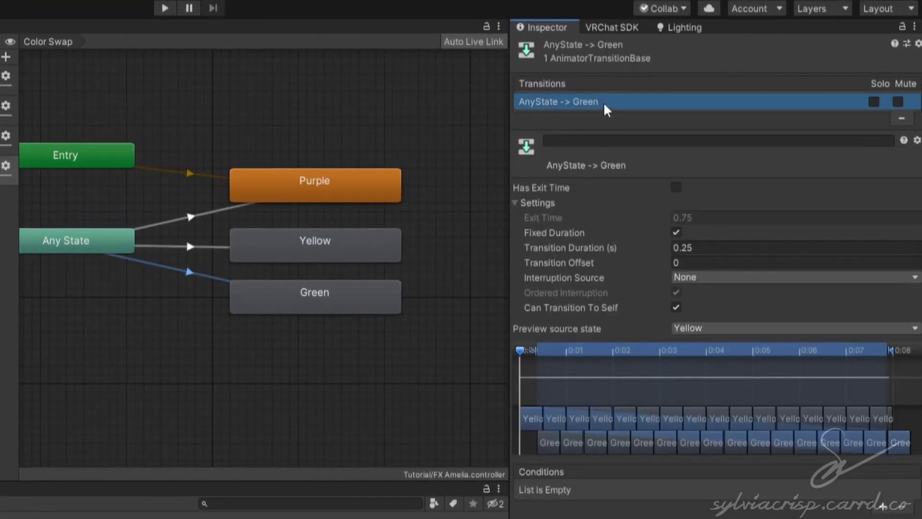
click(653, 164)
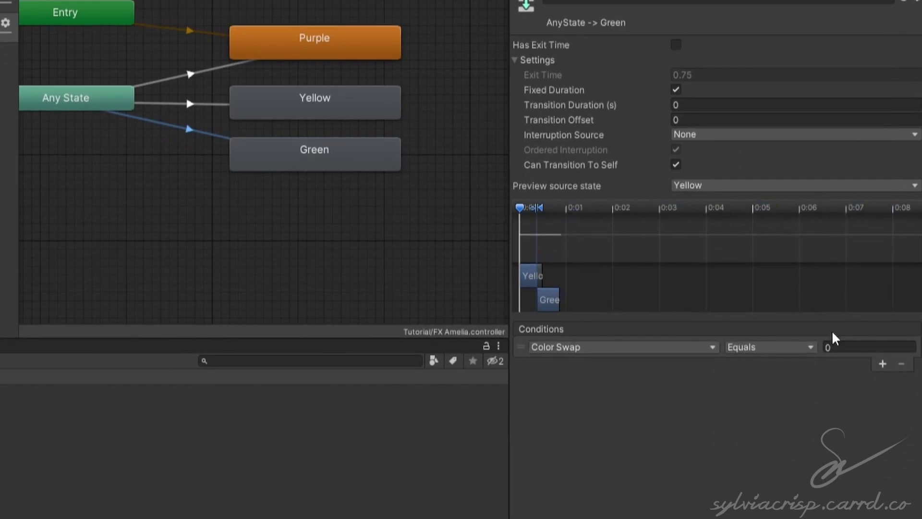
click(831, 346)
text(2)
key(Return)
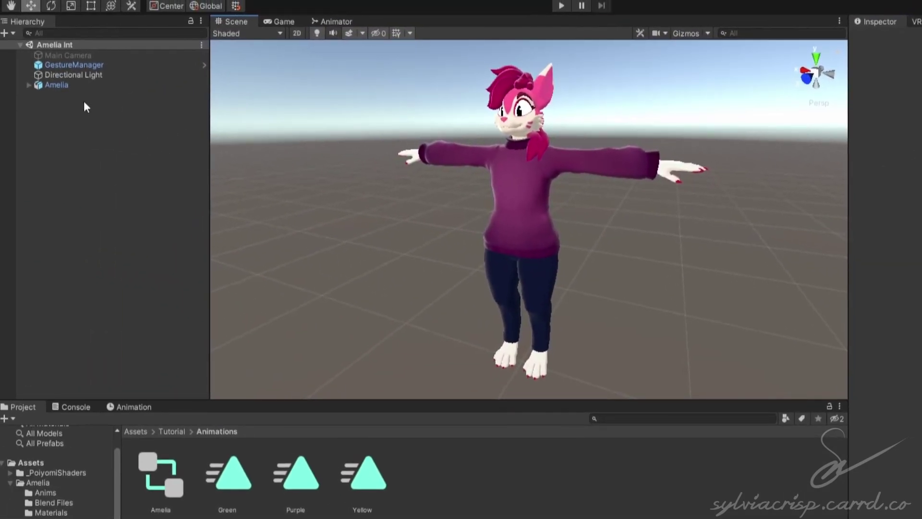
- Open Amelia's expression parameters asset and add a new Int parameter
click(66, 86)
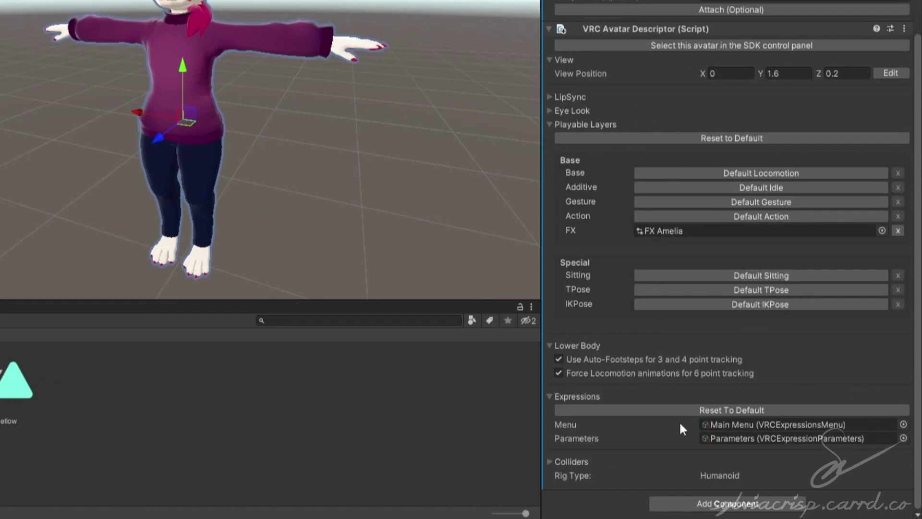
double_click(720, 437)
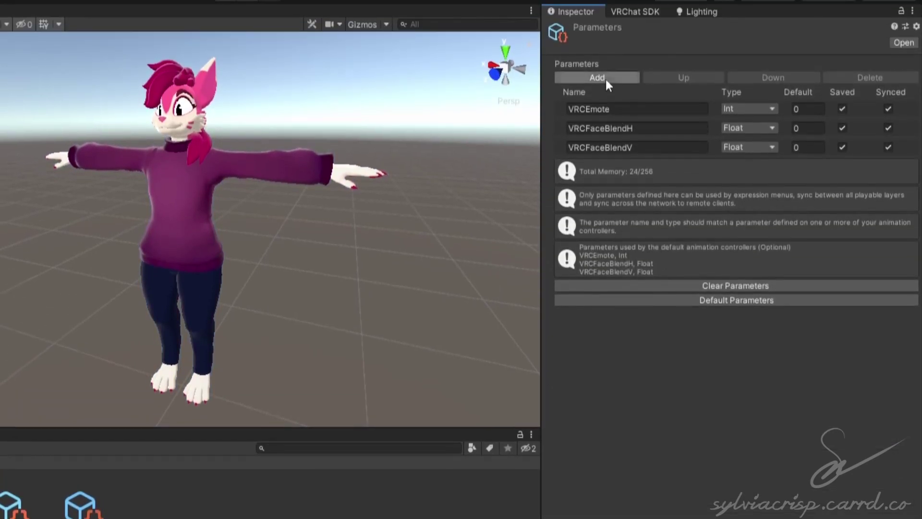
click(606, 79)
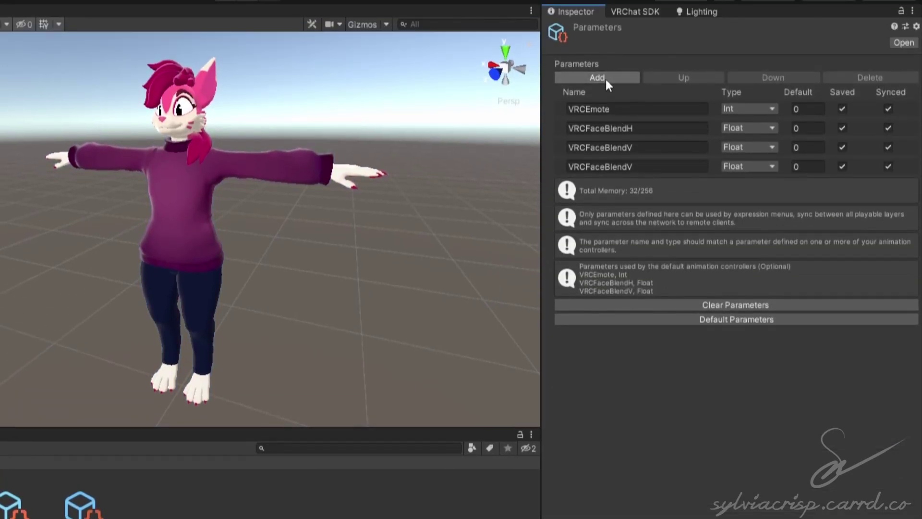
click(745, 165)
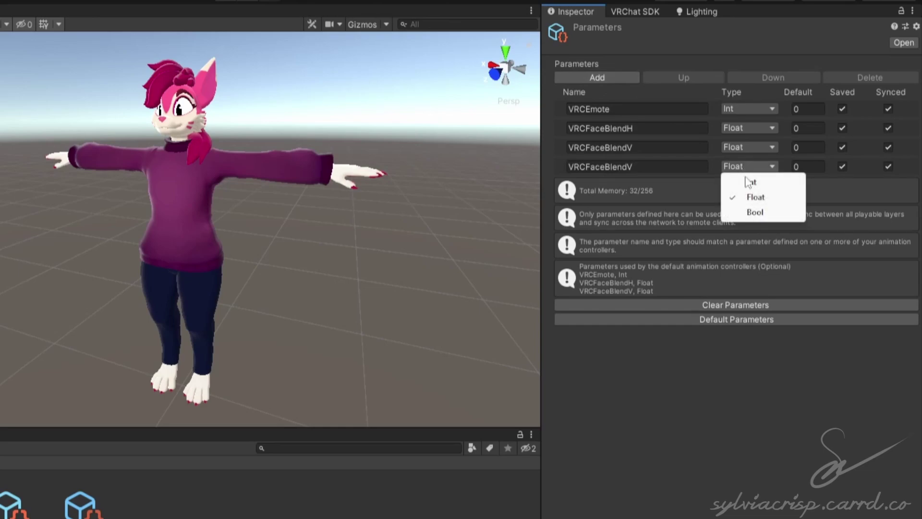
click(750, 183)
- Name the new parameter 'Color Swap' and fill in its default value
click(669, 166)
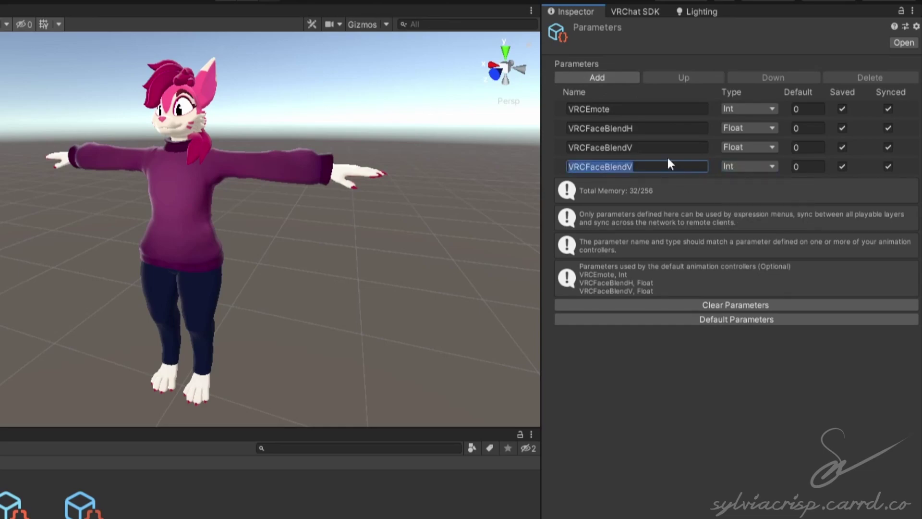
text(Color Swap)
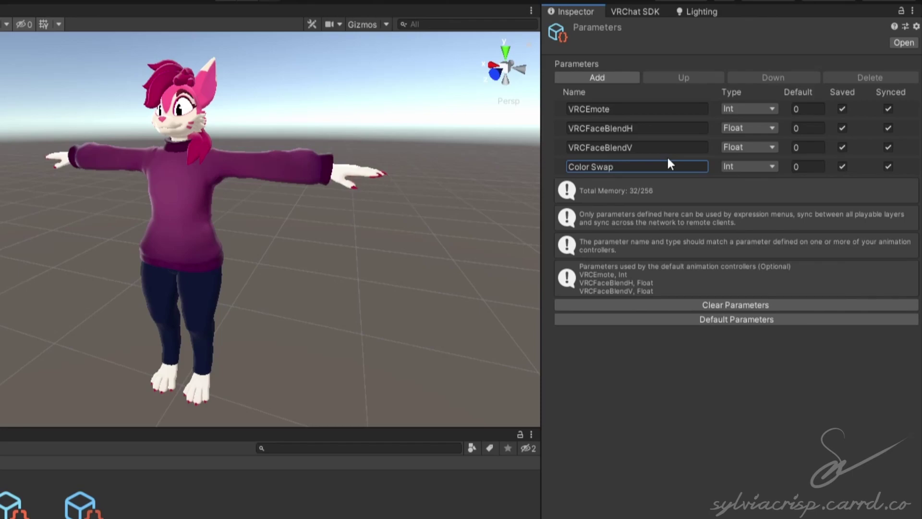
click(809, 167)
text(1)
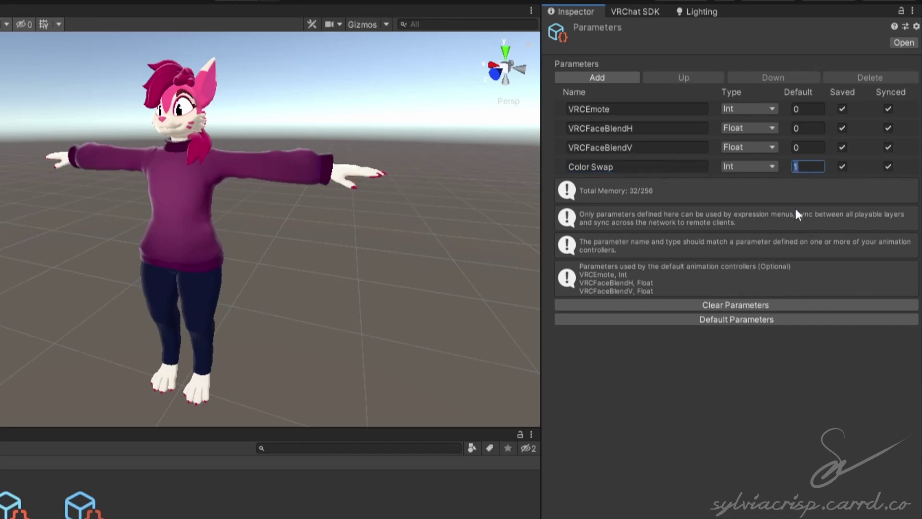
text(0)
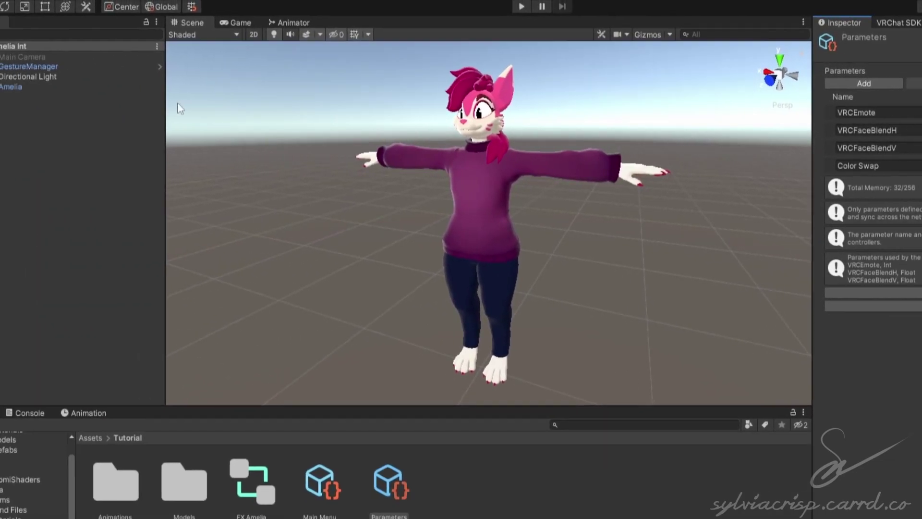
- Open the Main Menu asset from Amelia's VRC Avatar Descriptor Expressions section
click(59, 88)
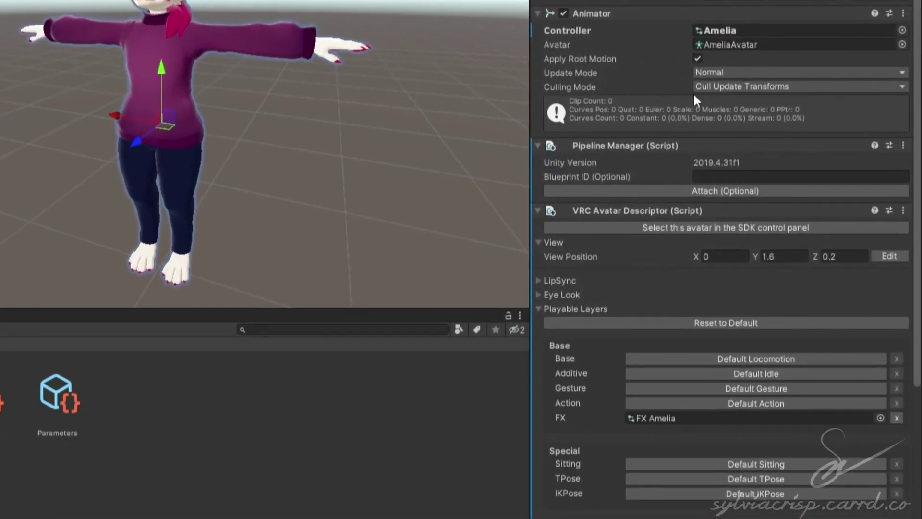
scroll(716, 259, down, 5)
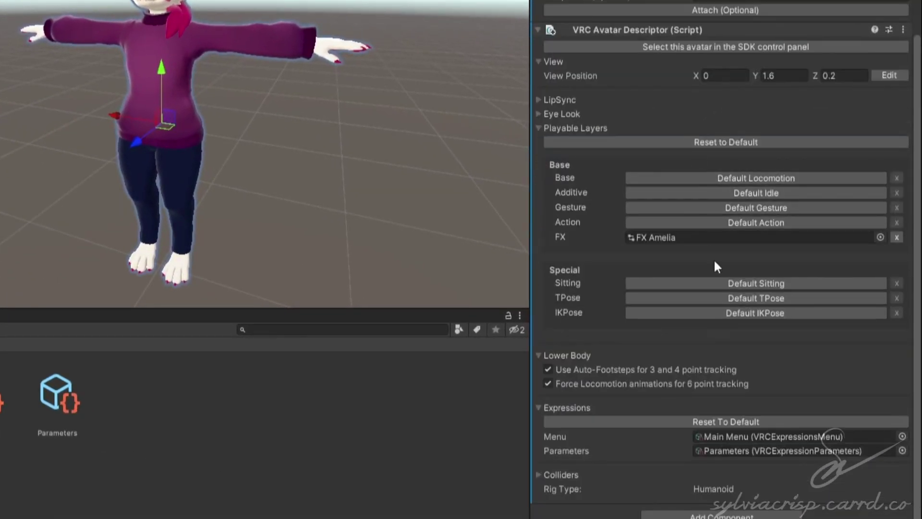
double_click(733, 435)
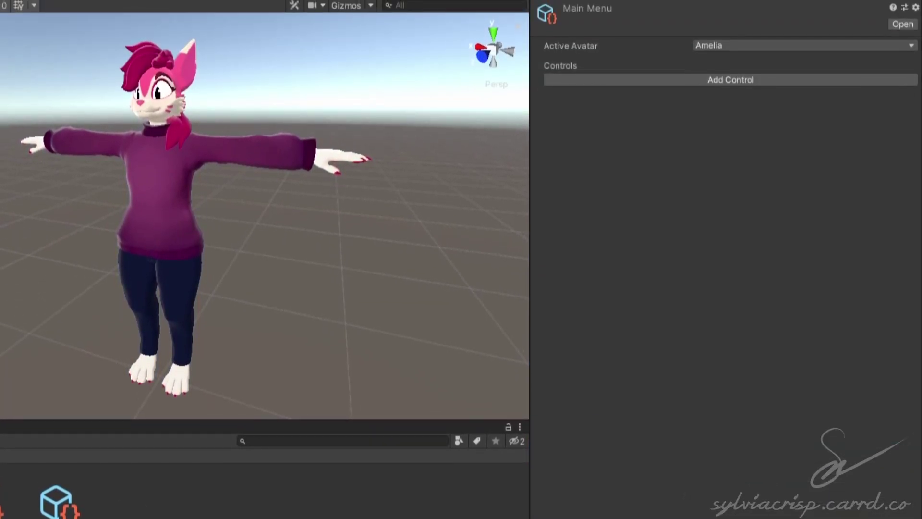
- Add three menu controls named Purple, Yellow and Green
click(720, 79)
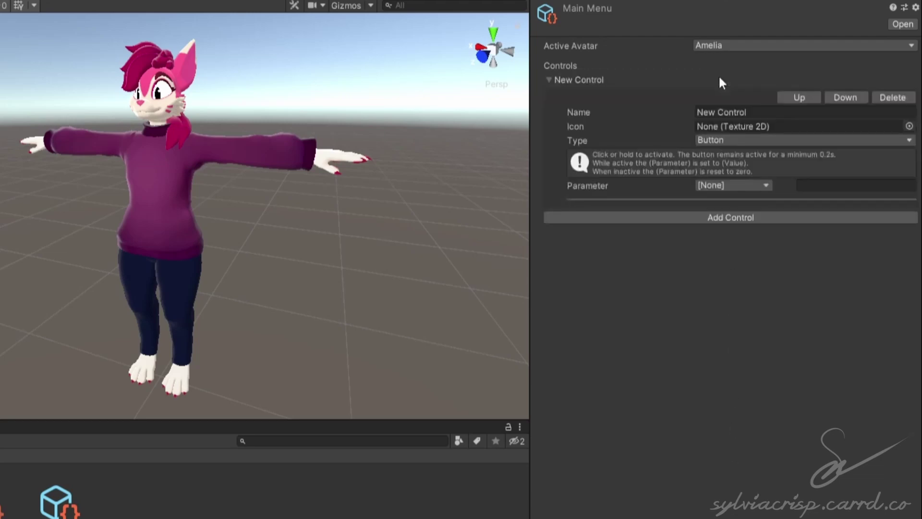
click(724, 217)
click(737, 355)
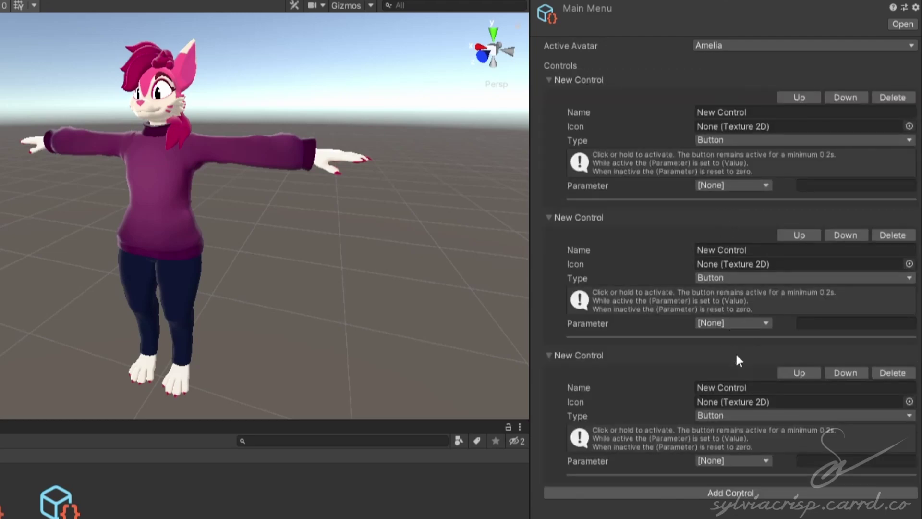
click(775, 111)
text(Purple)
click(738, 250)
text(Yellow)
click(737, 387)
text(Green)
- Set the Purple, Yellow and Green controls' type to Toggle
click(723, 140)
click(722, 171)
click(719, 277)
click(721, 309)
click(724, 416)
click(728, 447)
- Make all three toggles drive the Color Swap parameter
click(750, 185)
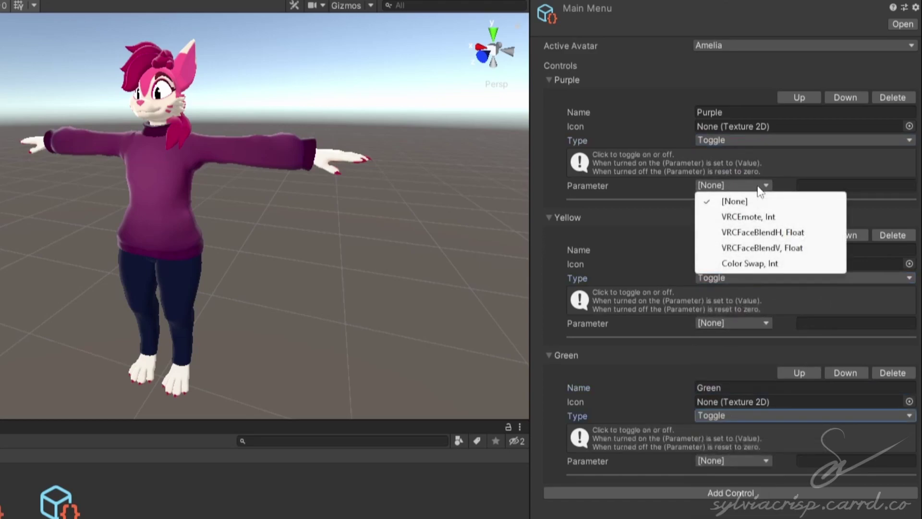
click(745, 267)
click(819, 185)
key(ctrl+c)
click(822, 337)
key(ctrl+v)
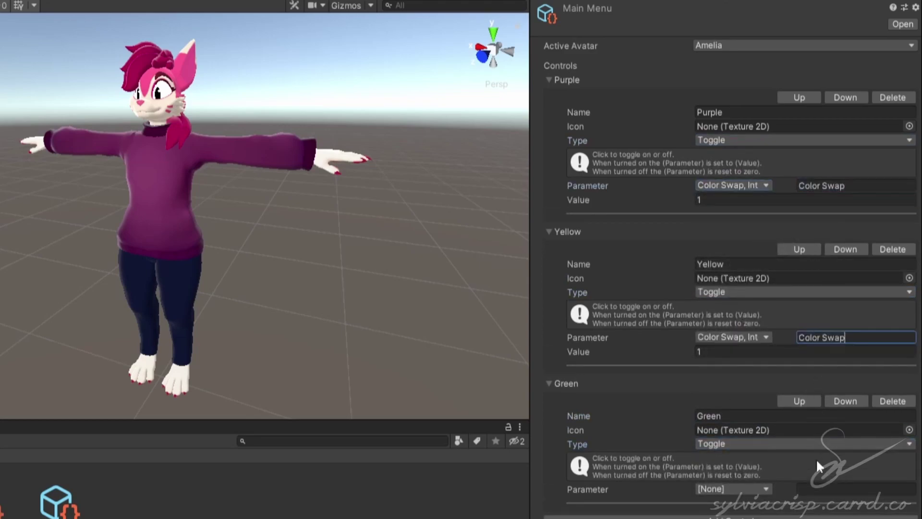
click(822, 489)
key(ctrl+v)
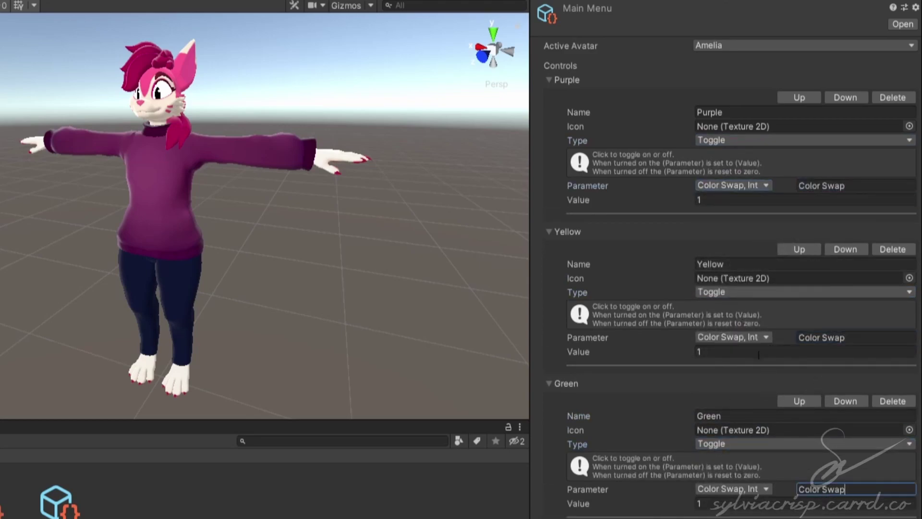
- Set the Purple toggle's value to 0 and the Green toggle's value to 2
click(715, 198)
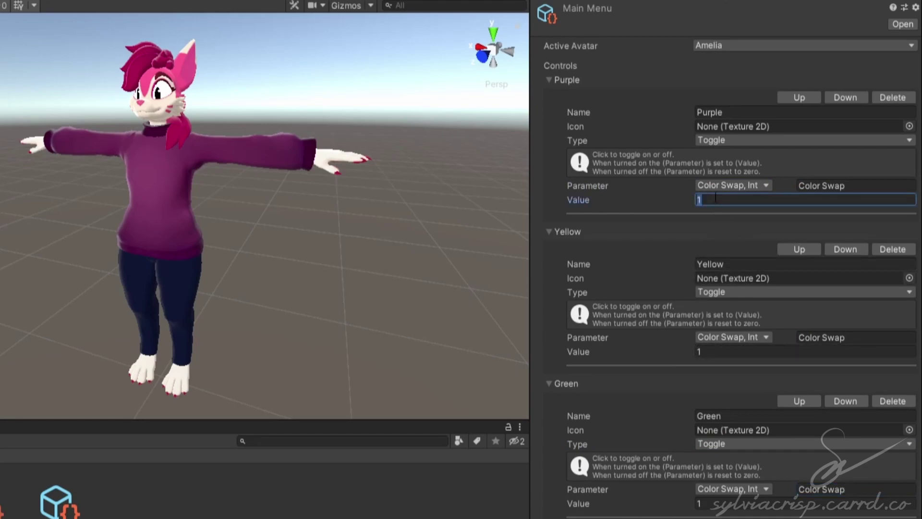
text(0)
click(723, 502)
text(2)
key(Return)
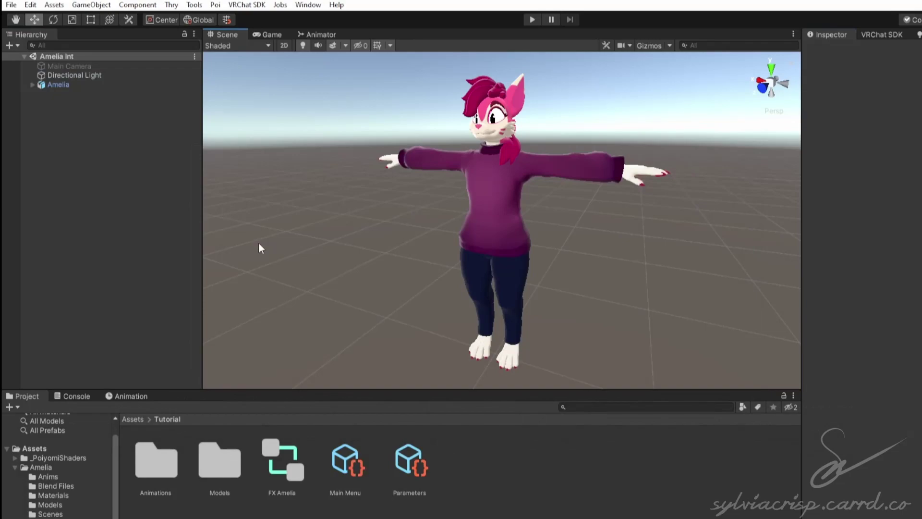
- Add a GestureManager object via Tools > Gesture Manager Emulator
click(194, 5)
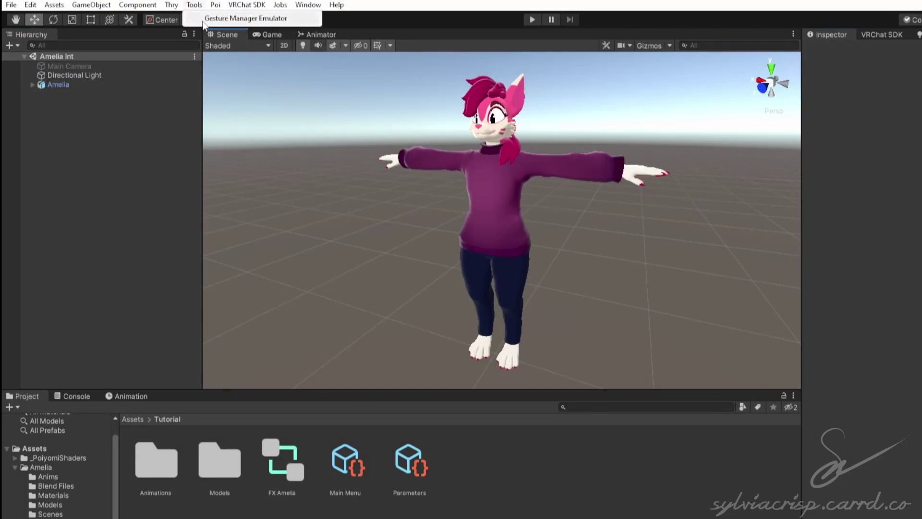
click(203, 19)
click(132, 107)
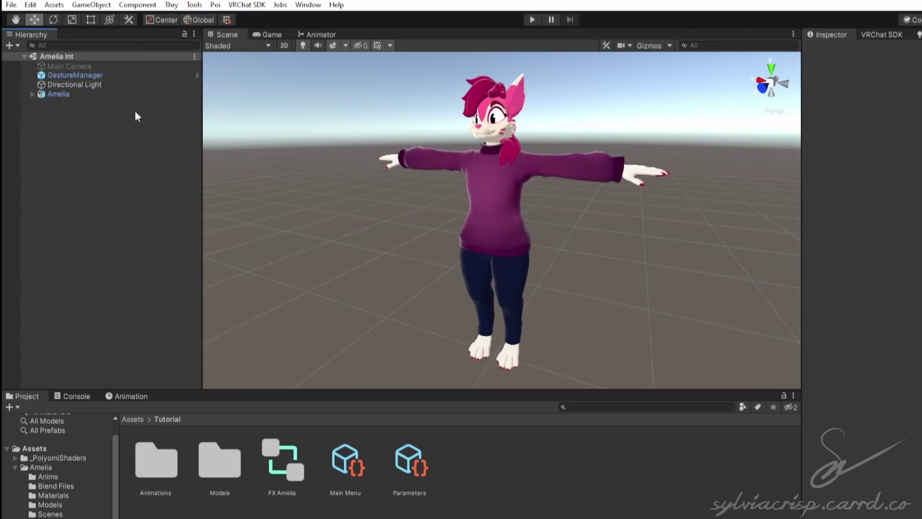
- Enter play mode from GestureManager and open the avatar's Expressions menu
click(100, 75)
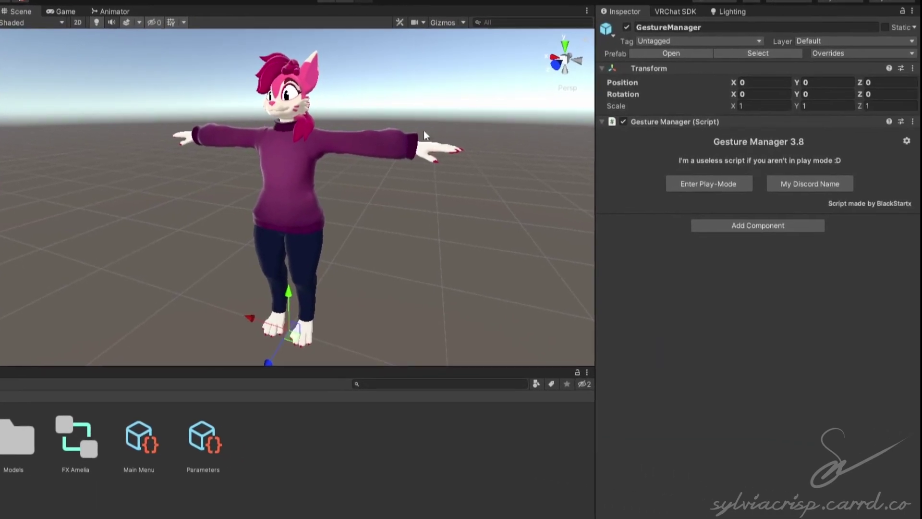
click(712, 182)
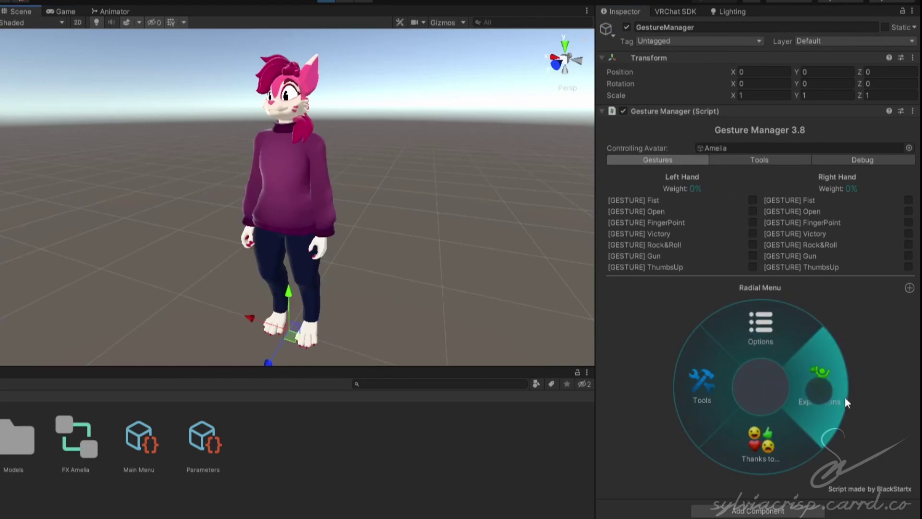
click(823, 399)
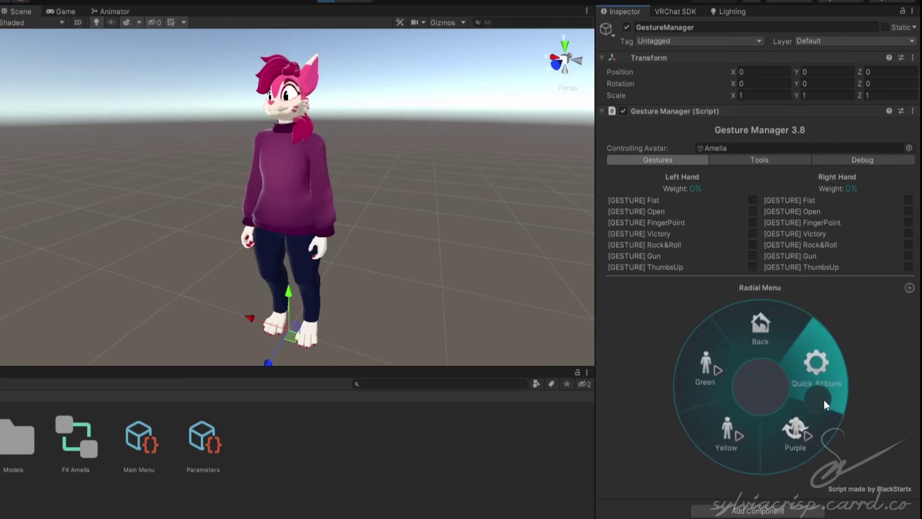
- Toggle Yellow and Green repeatedly to switch the sweater between yellow and green
click(728, 431)
click(712, 370)
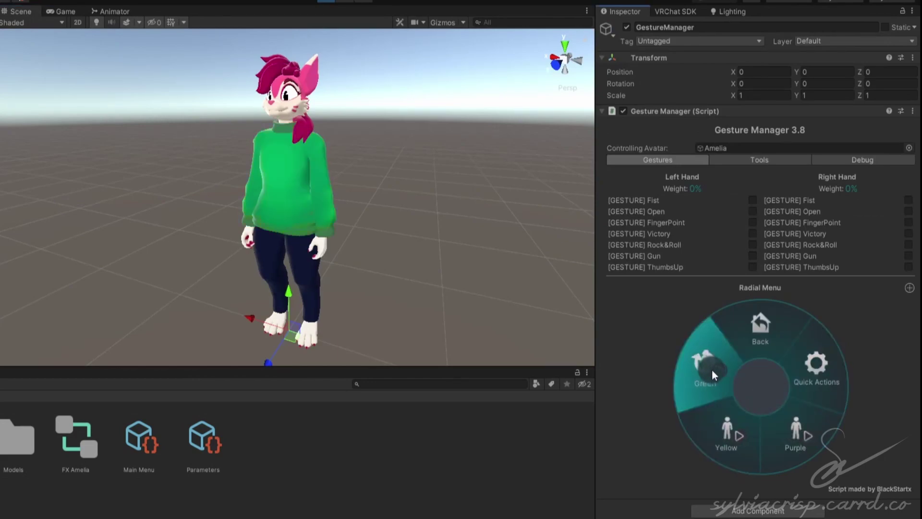
click(721, 428)
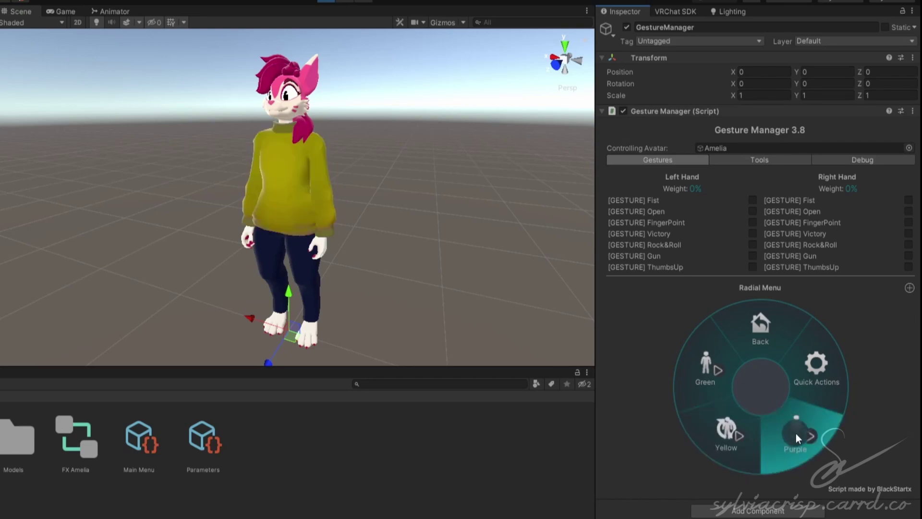
click(723, 430)
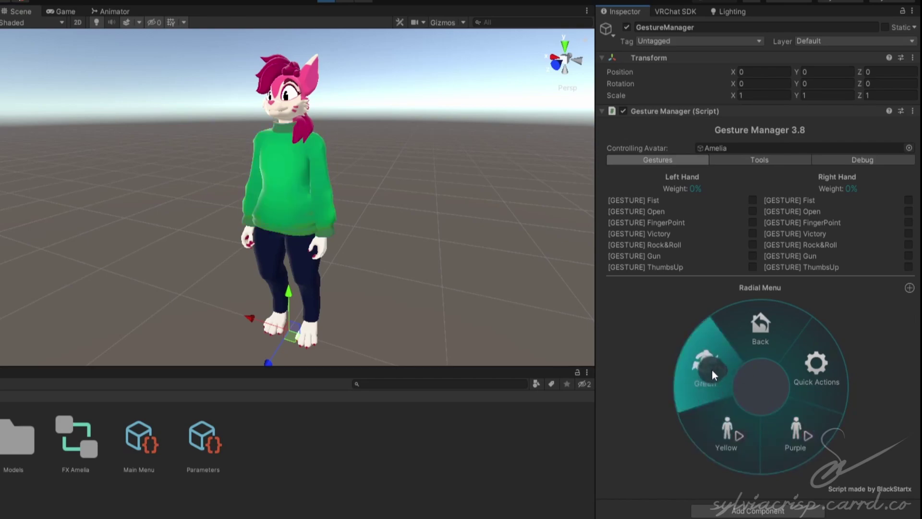
click(722, 428)
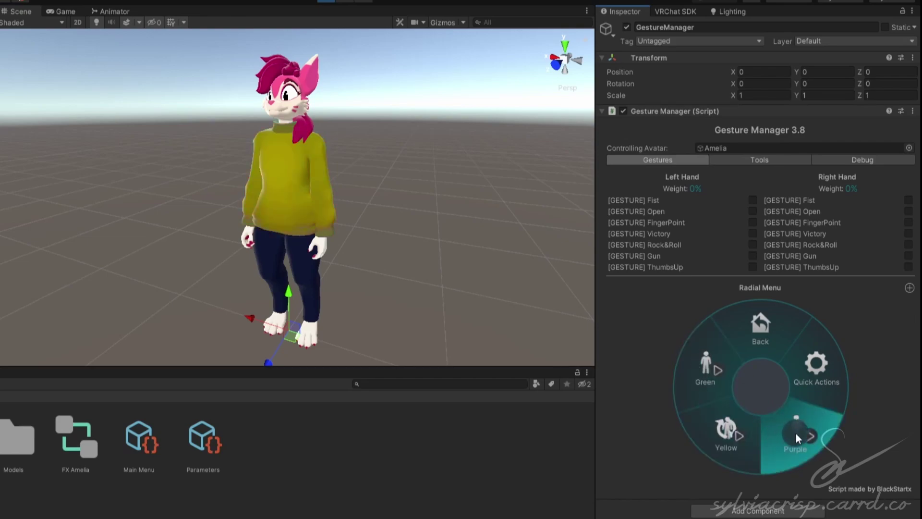
click(720, 429)
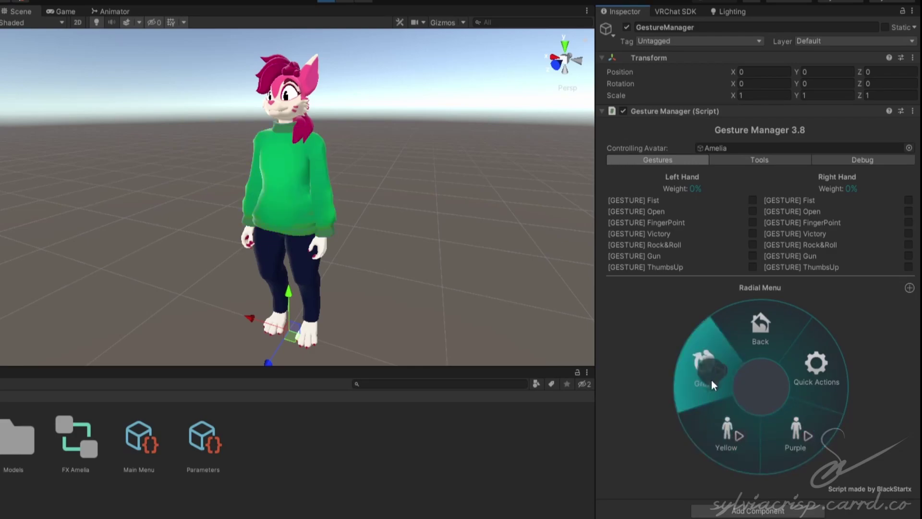
click(720, 427)
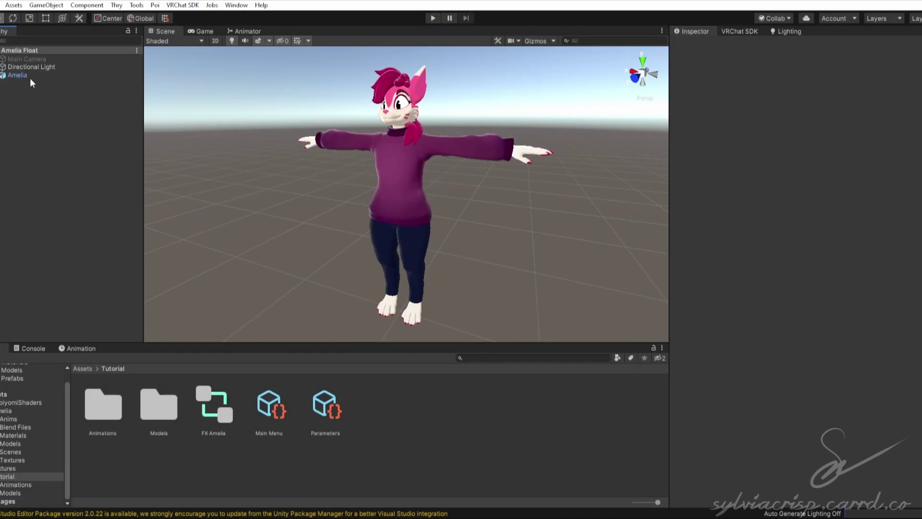
- Drag the TopHat model from the Tutorial Models folder into the scene
click(29, 76)
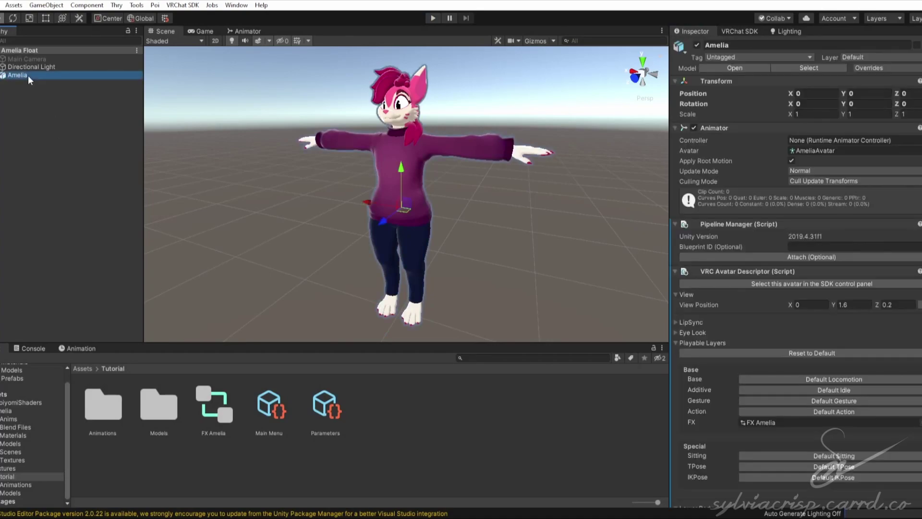
scroll(738, 210, down, 5)
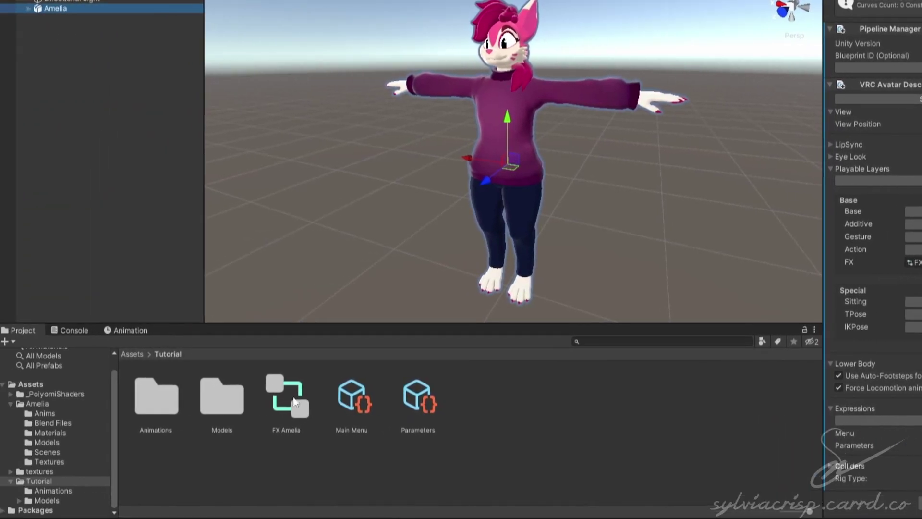
double_click(2, 397)
drag(361, 399, 133, 177)
- Position and rotate the top hat so it sits on the avatar's head
drag(485, 219, 503, 0)
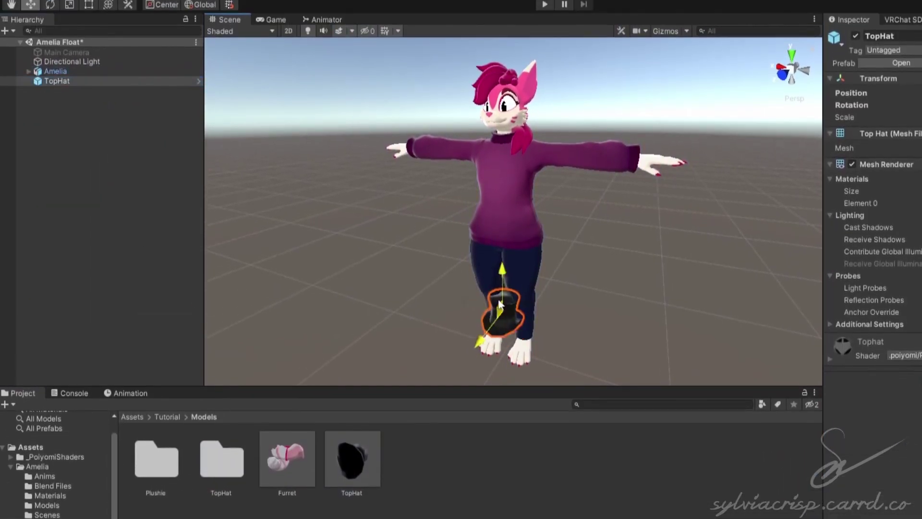
key(f)
click(50, 9)
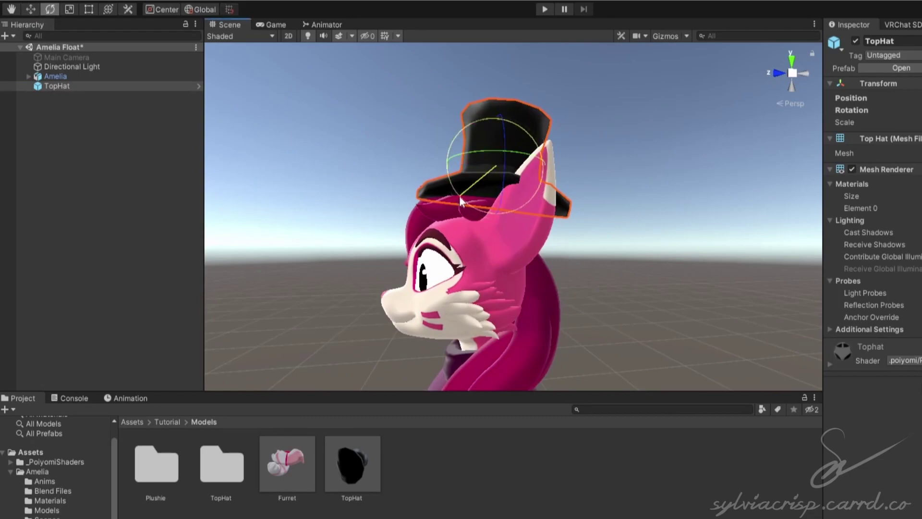
drag(495, 211, 553, 249)
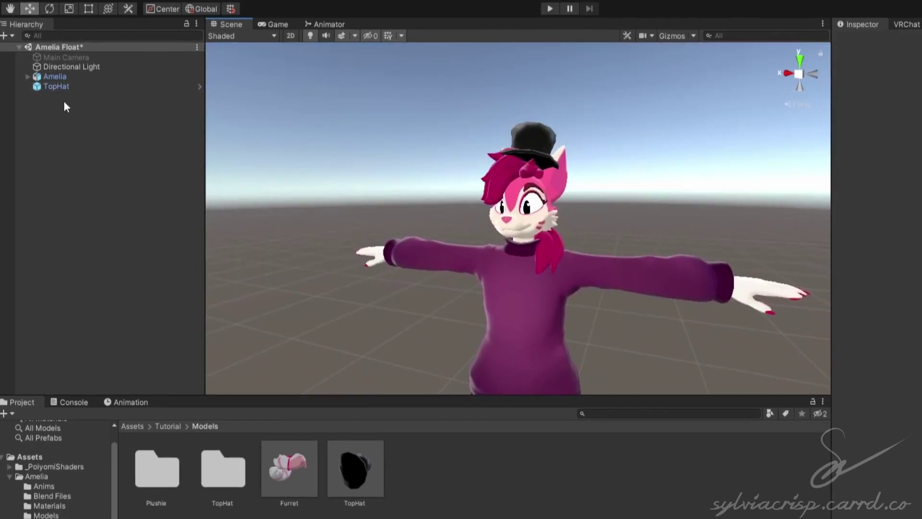
- Parent TopHat under the Head bone in Amelia's armature
click(29, 76)
click(37, 85)
click(45, 95)
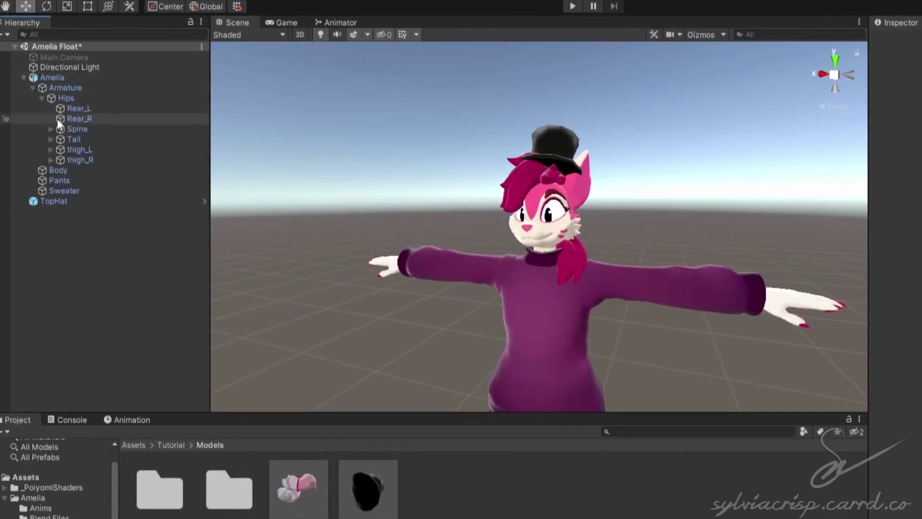
click(53, 124)
click(59, 139)
click(69, 170)
drag(53, 273, 103, 179)
click(287, 197)
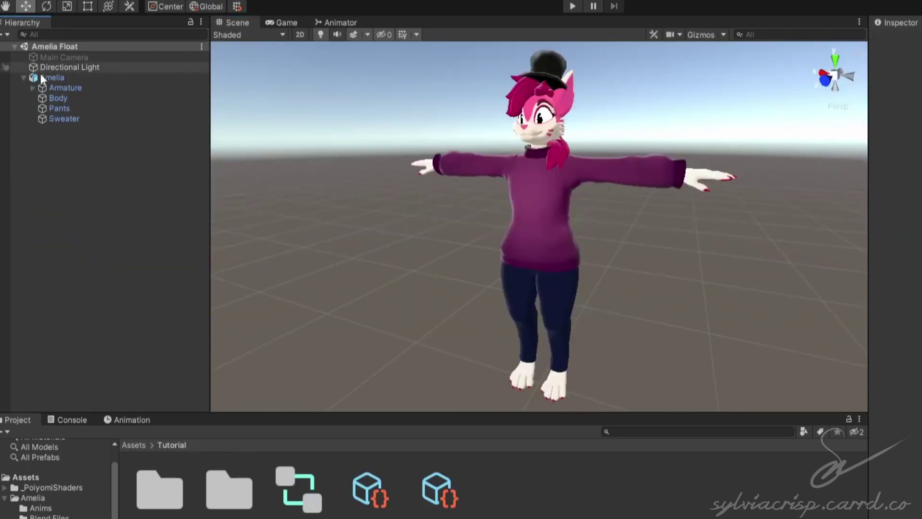
- Select the Amelia avatar and dock the Animation window (Ctrl+6) beside the Console
click(42, 78)
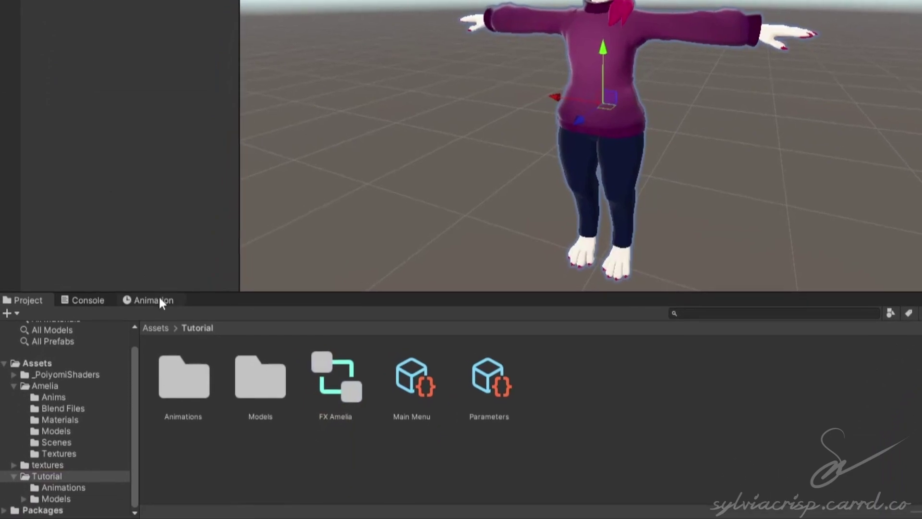
click(138, 420)
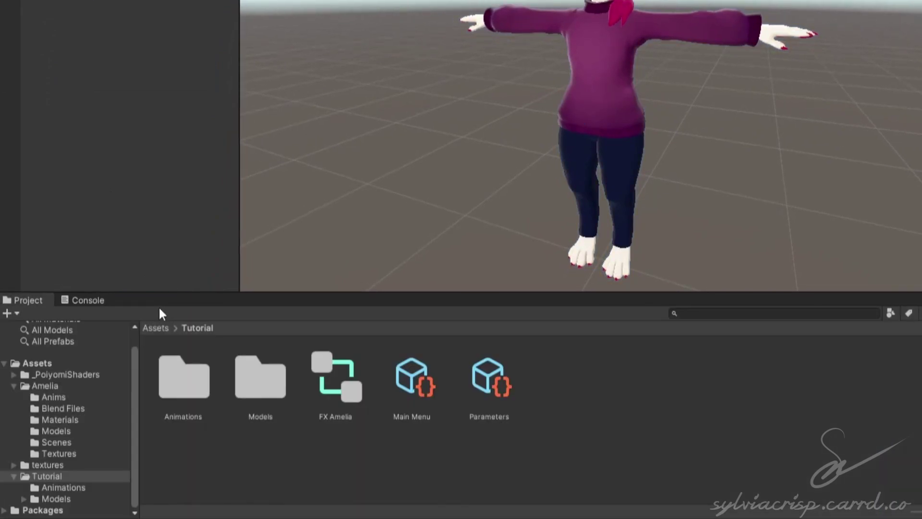
key(ctrl+6)
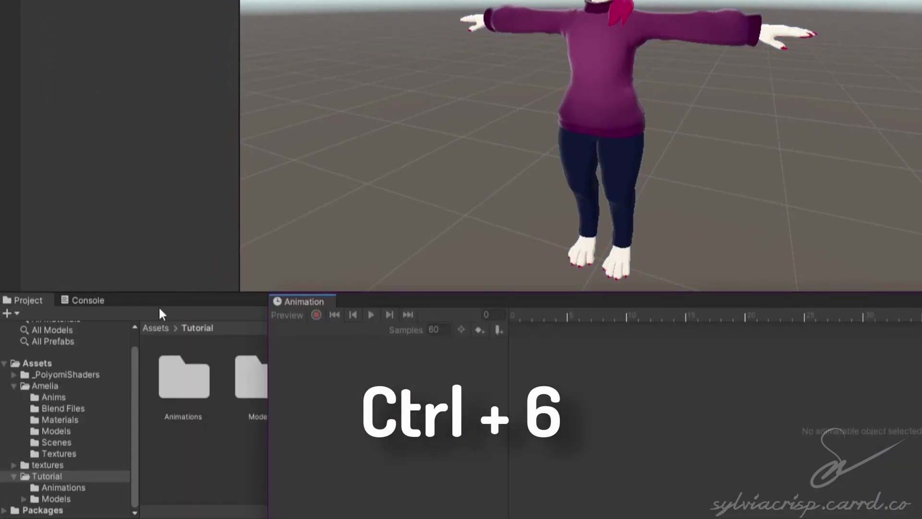
drag(301, 304, 192, 299)
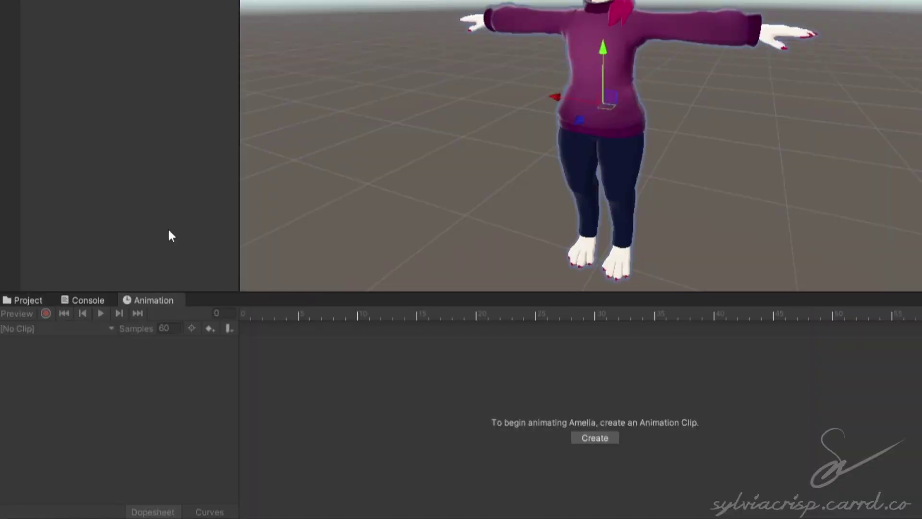
- Create a new animation clip named 'Hat ON' in the Animations folder
click(581, 438)
double_click(231, 144)
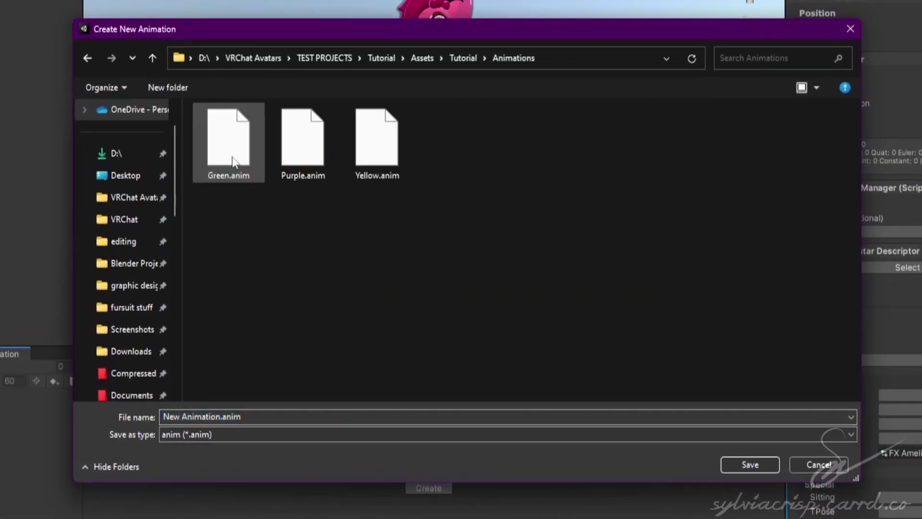
click(268, 417)
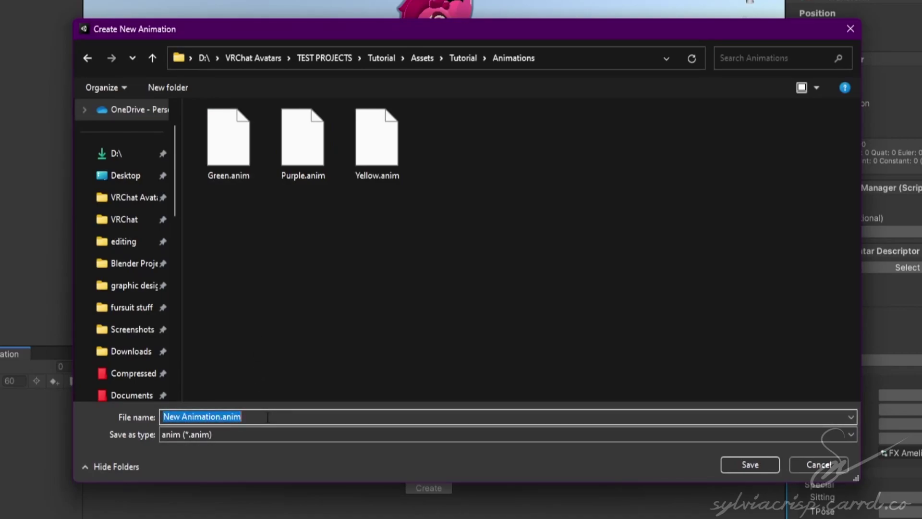
text(Hat ON)
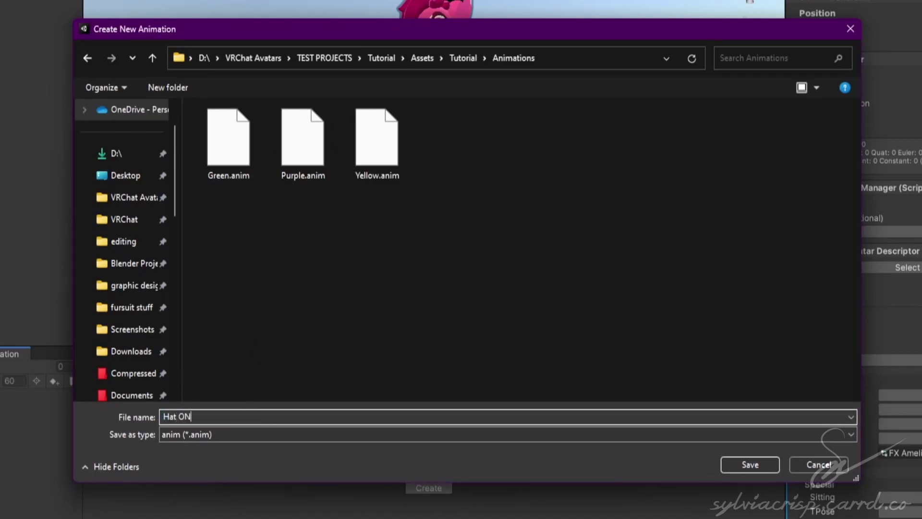
key(Return)
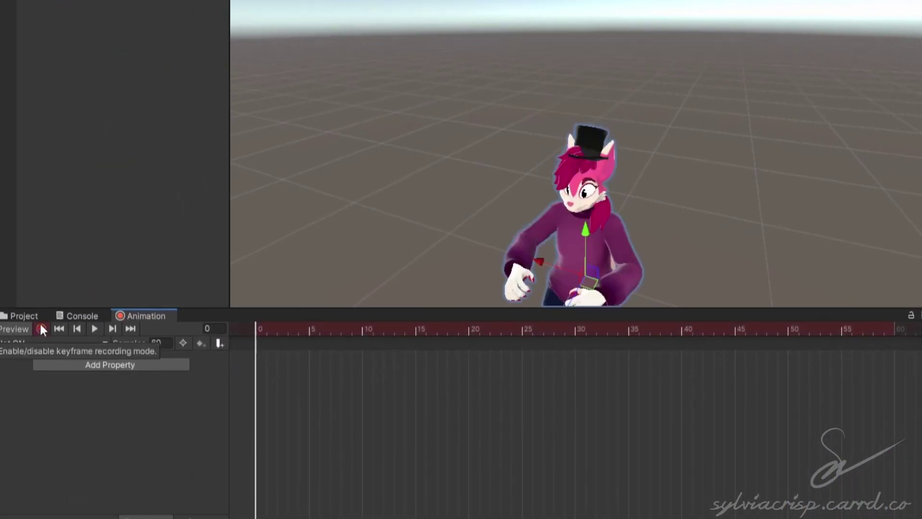
- Record a frame-0 keyframe of TopHat enabled by toggling it off and on, then copy it
click(589, 139)
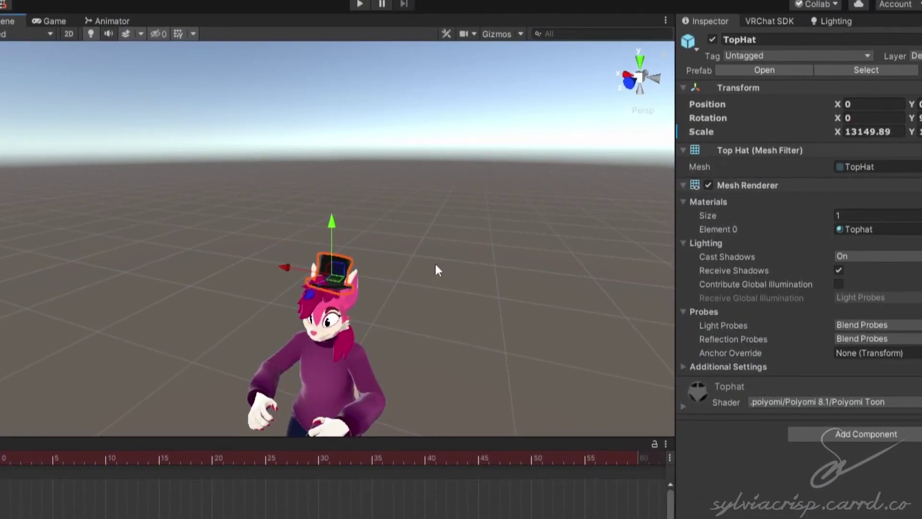
click(712, 40)
click(713, 39)
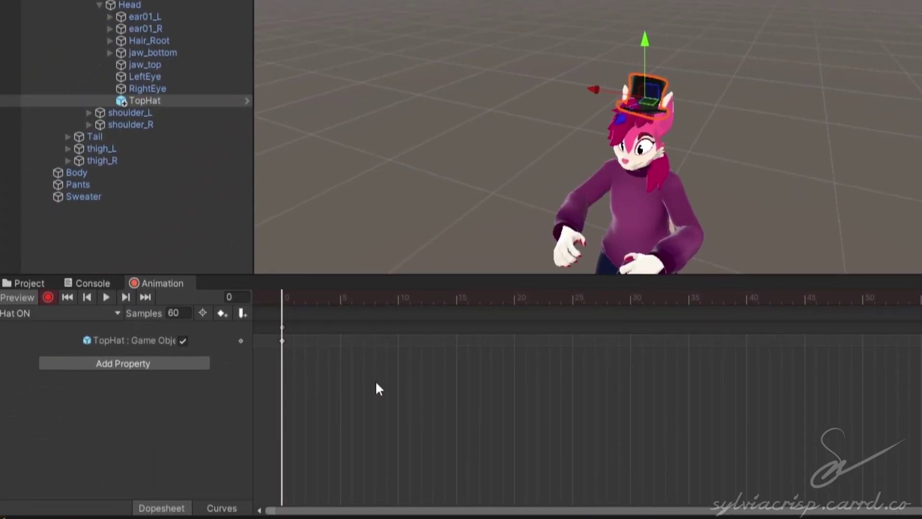
drag(376, 383, 270, 339)
key(ctrl+c)
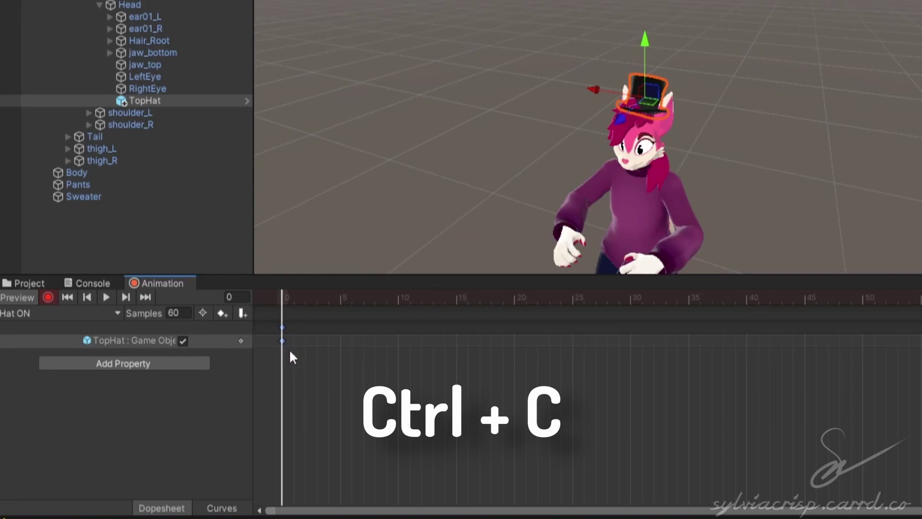
- Create another new clip from the clip dropdown and save it as 'Hat OFF'
click(96, 313)
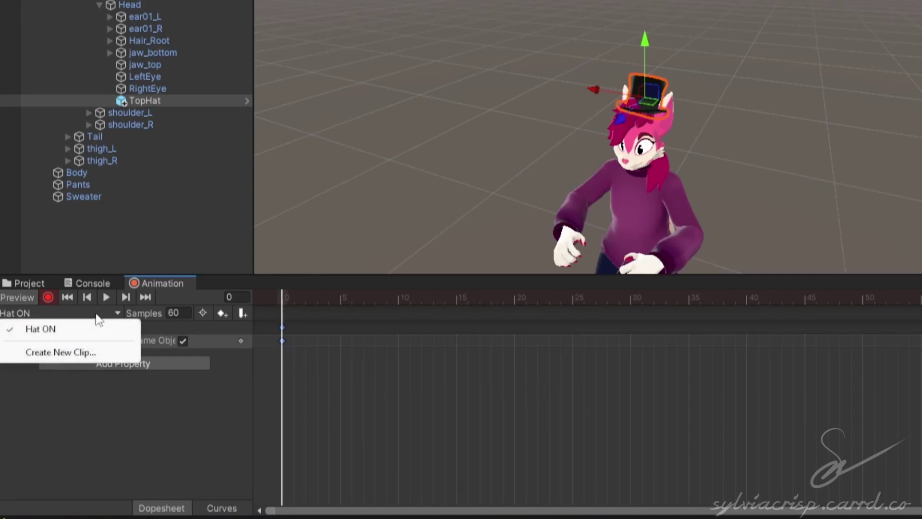
click(85, 354)
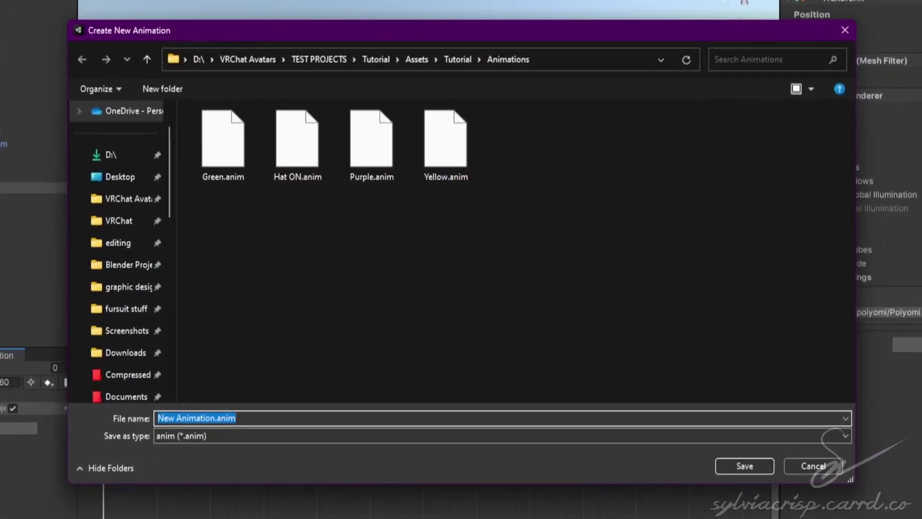
text(H)
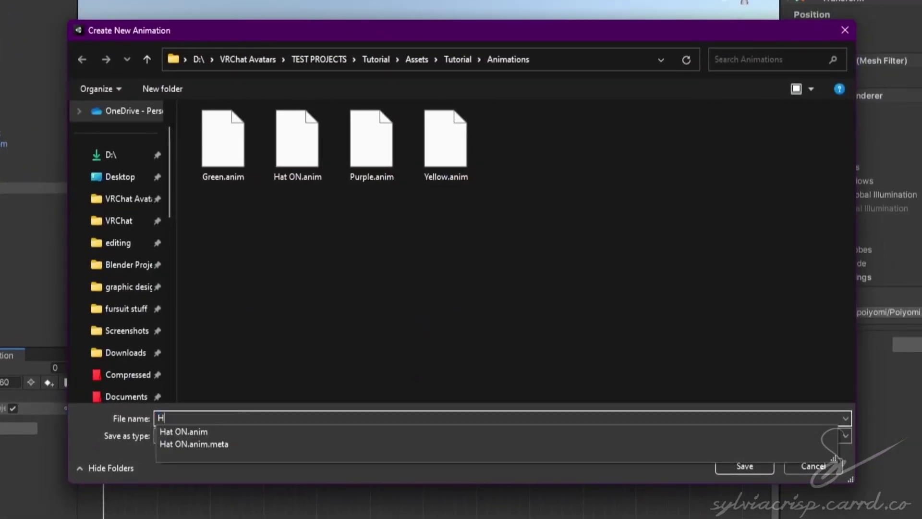
text(at OF)
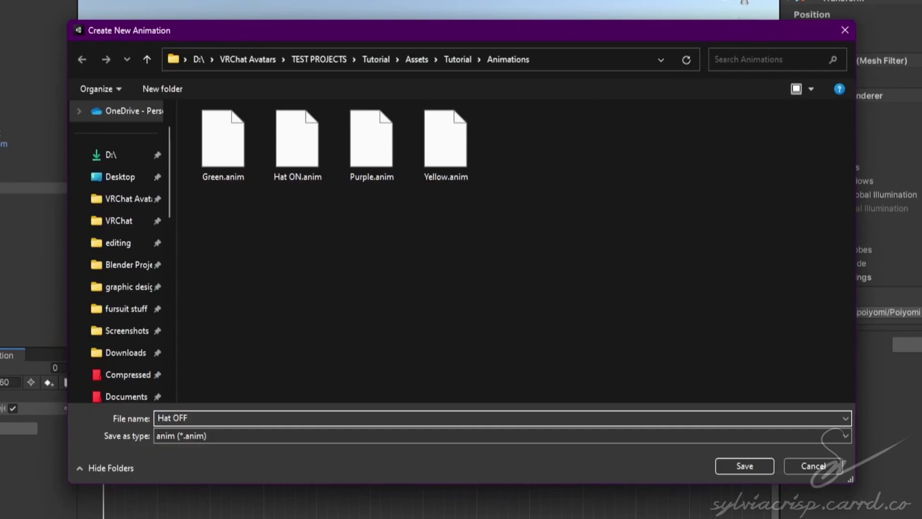
text(F)
key(Return)
- Paste the TopHat keyframe into Hat OFF while recording and uncheck its active value
click(43, 317)
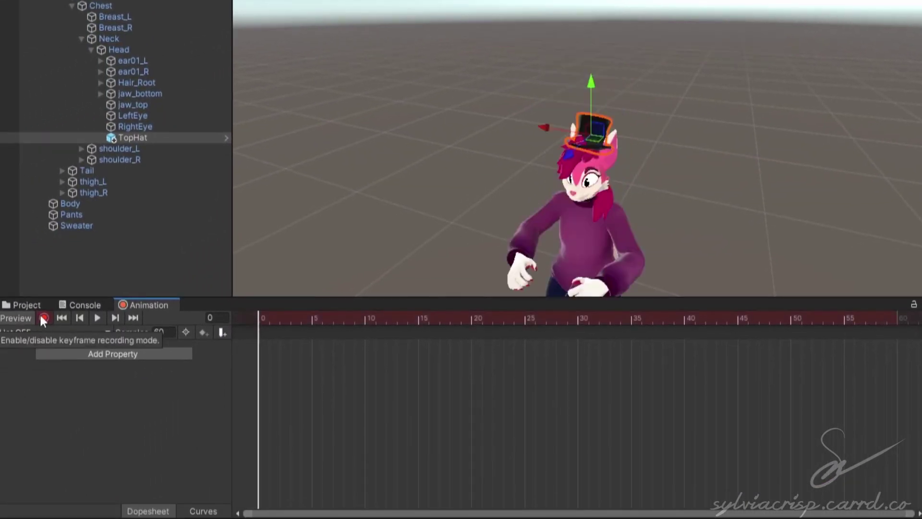
key(ctrl+v)
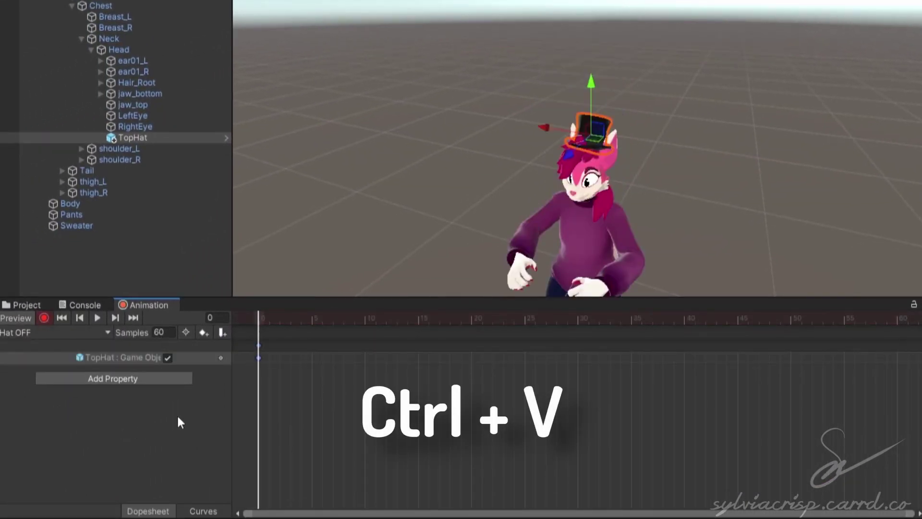
click(168, 358)
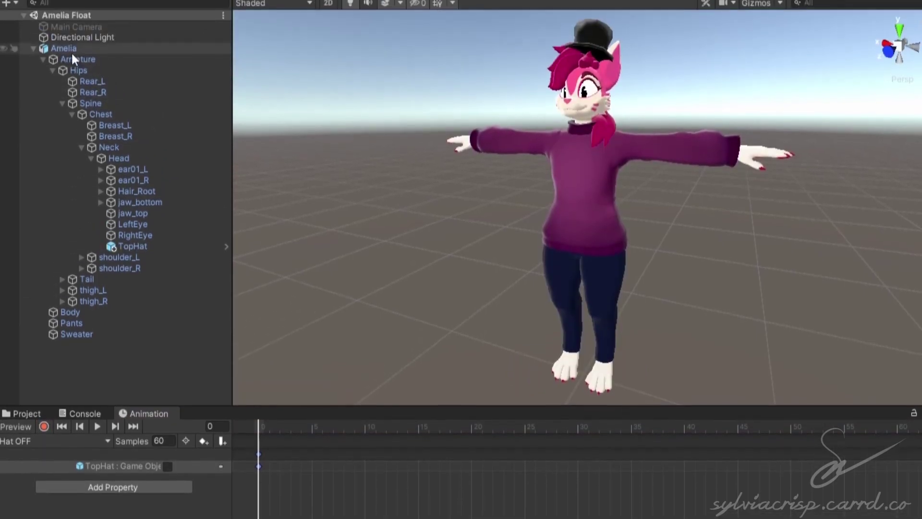
- Stop recording, open the FX Amelia controller, and add a layer named 'Hat' with weight 1
click(69, 68)
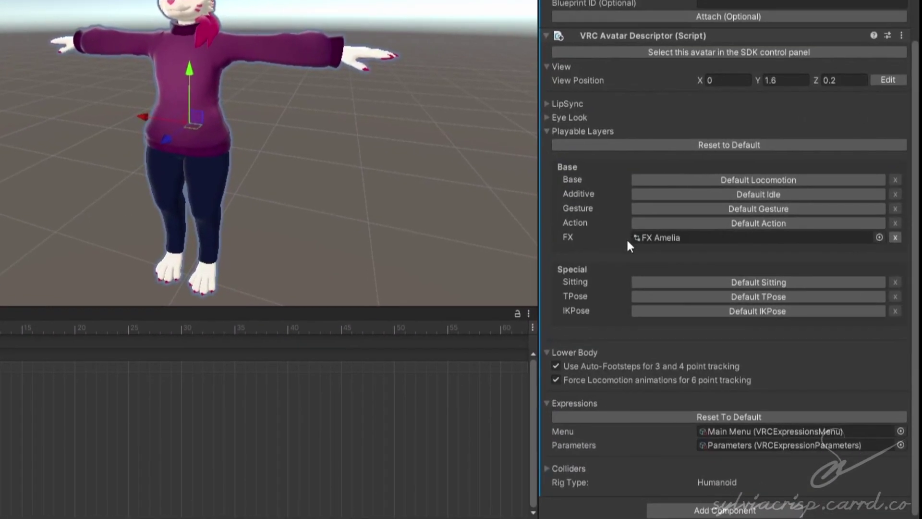
click(654, 238)
double_click(654, 238)
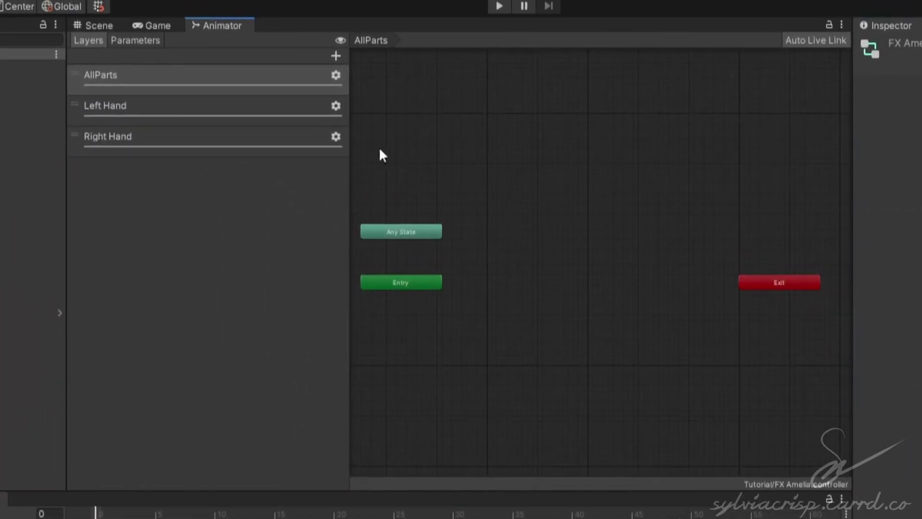
click(335, 56)
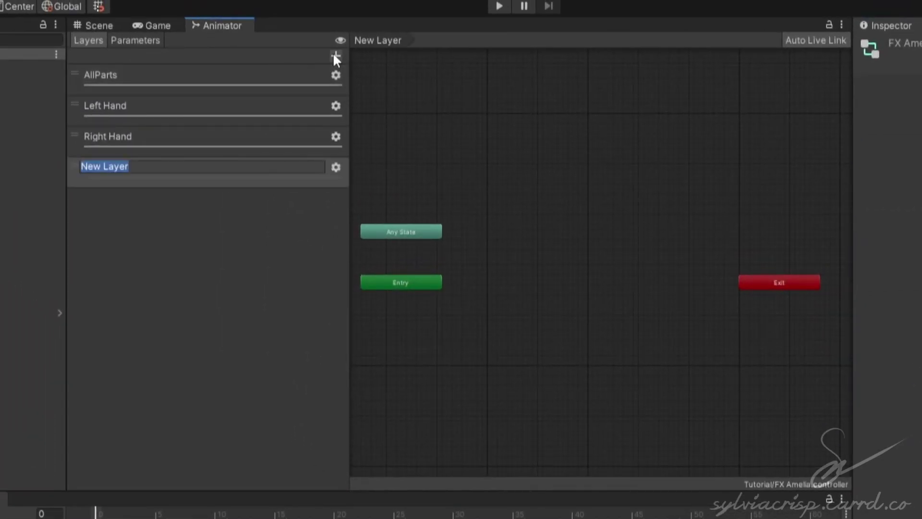
text(Hat)
key(Return)
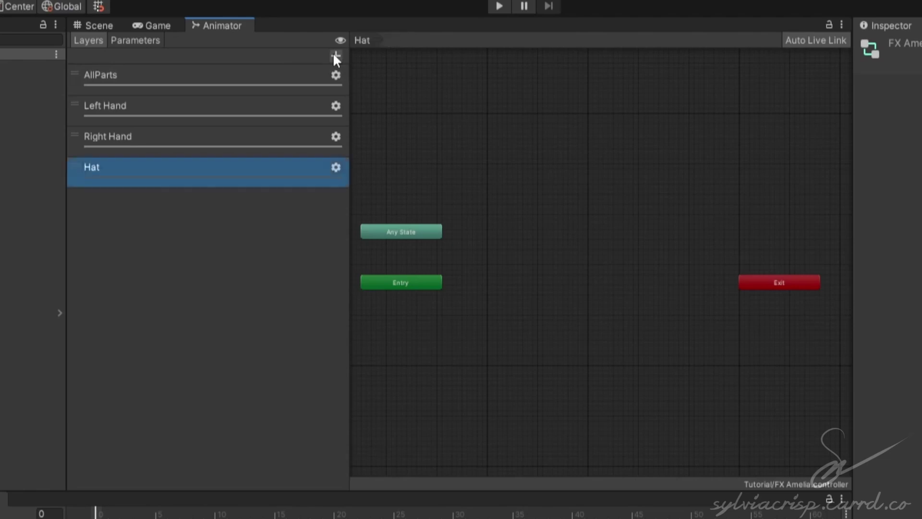
click(336, 167)
drag(435, 170, 566, 186)
click(580, 183)
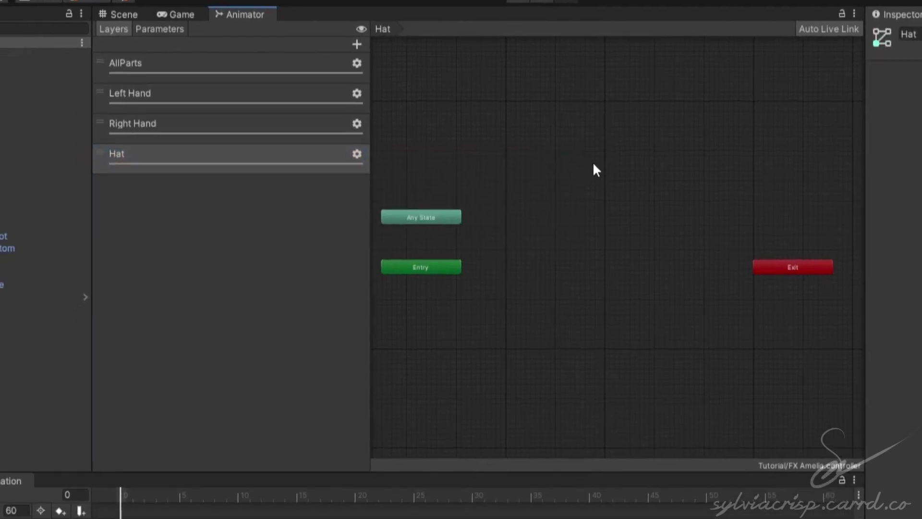
- Drag the Hat OFF and Hat ON clips from the Animations folder into the Hat layer as states
click(20, 379)
double_click(175, 453)
drag(398, 452, 625, 212)
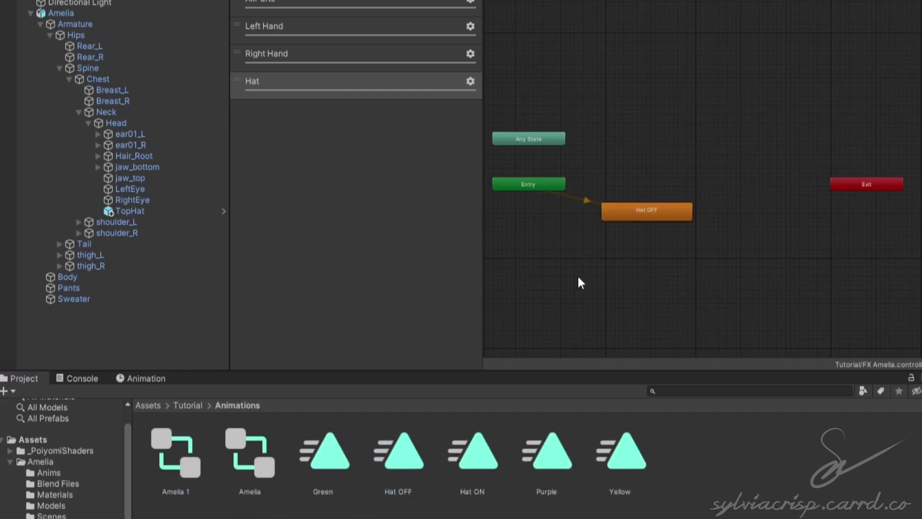
drag(472, 452, 624, 163)
- Make transitions from Hat OFF to Hat ON and from Hat ON back to Hat OFF
click(626, 216)
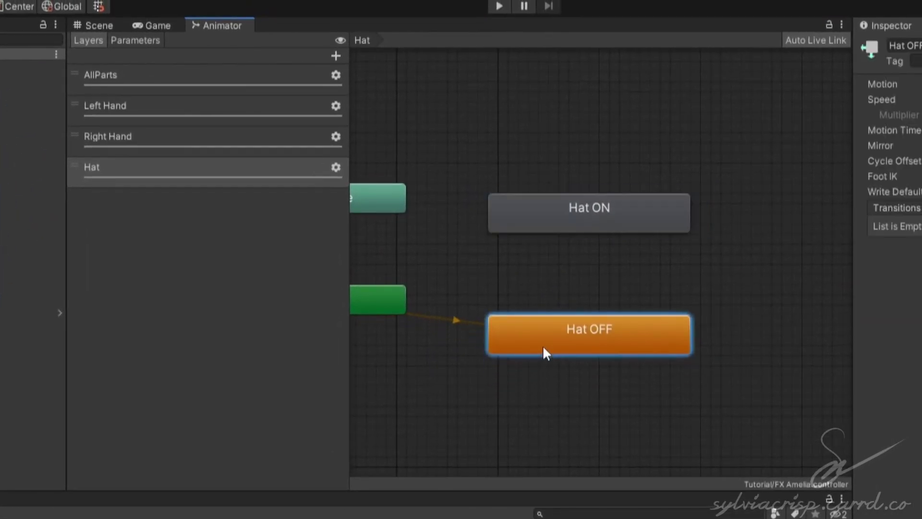
right_click(544, 344)
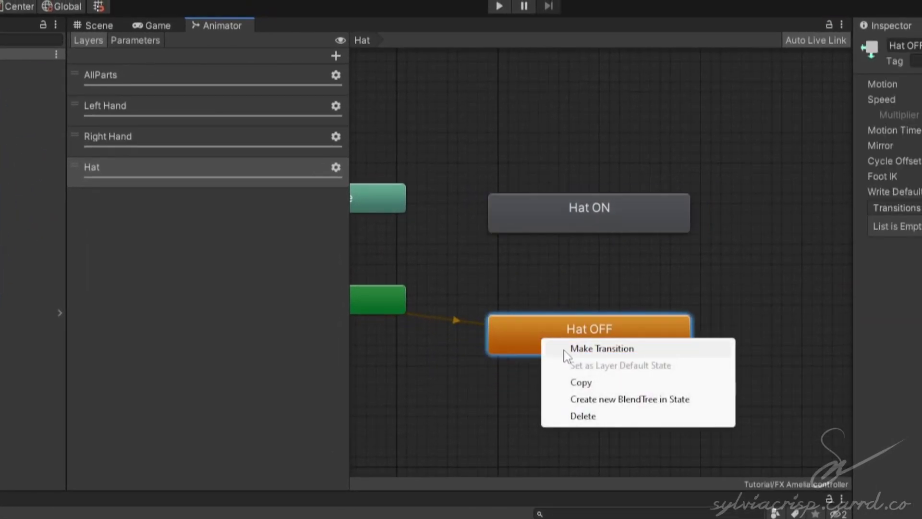
click(563, 349)
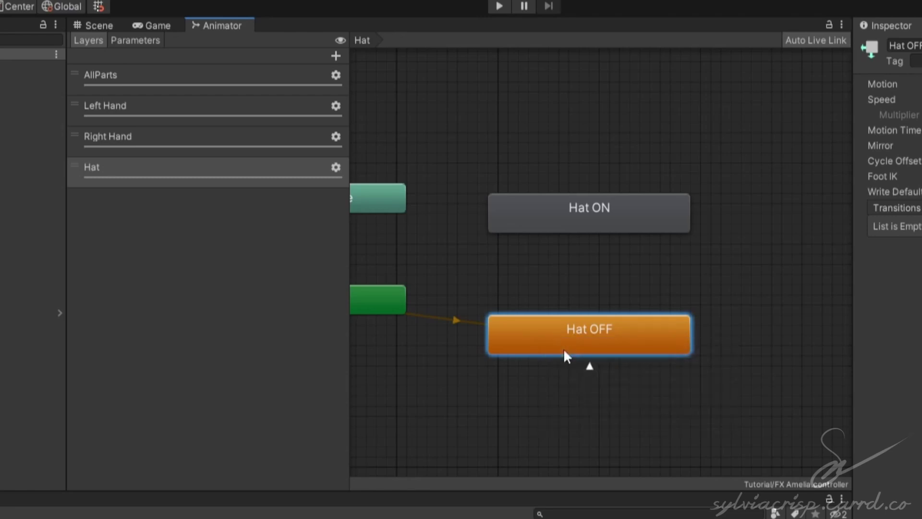
click(579, 213)
right_click(578, 209)
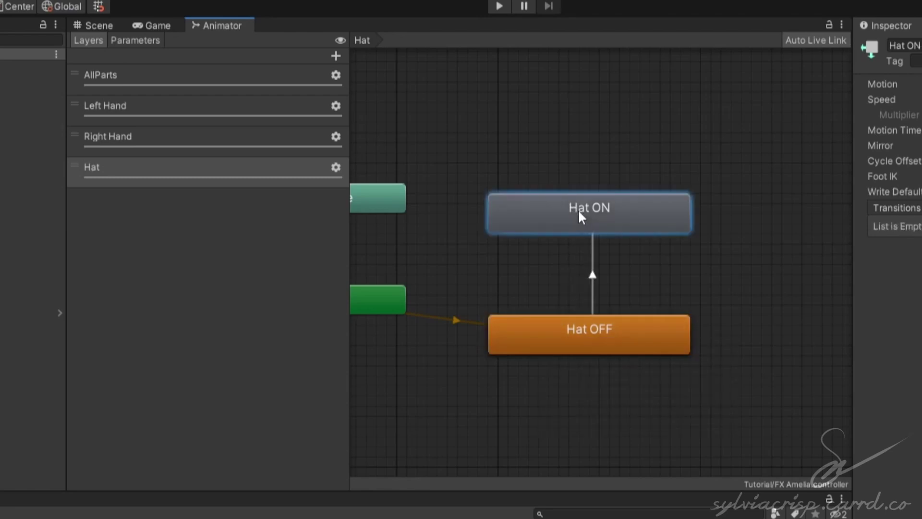
click(619, 217)
click(565, 347)
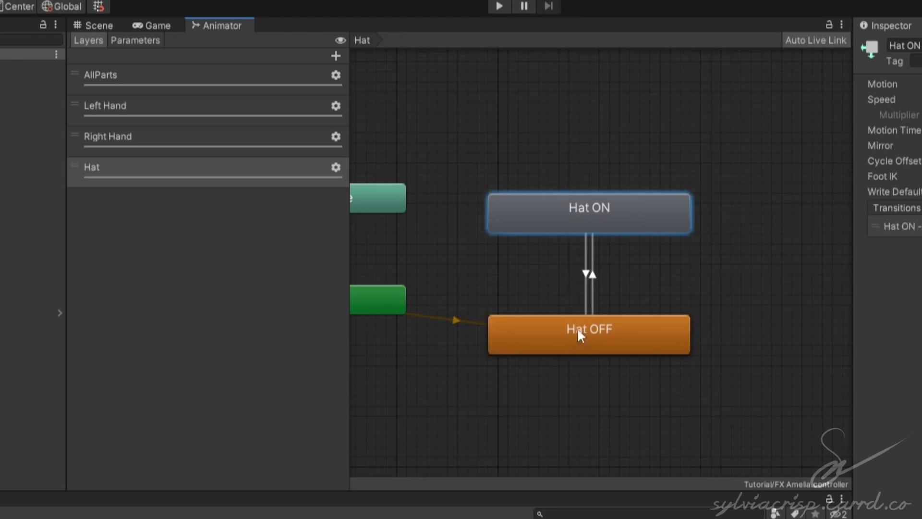
- In the Animator Parameters list, add a new Float parameter and name it 'Voice'
click(600, 274)
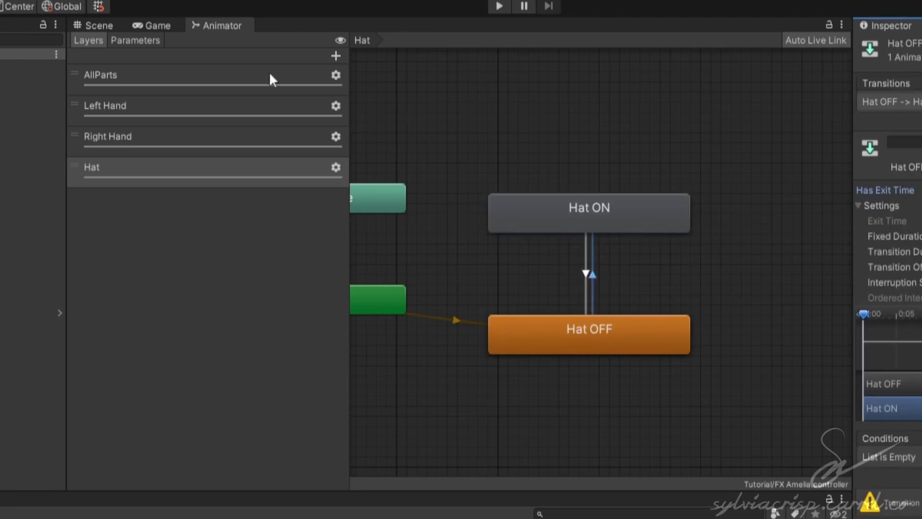
click(124, 40)
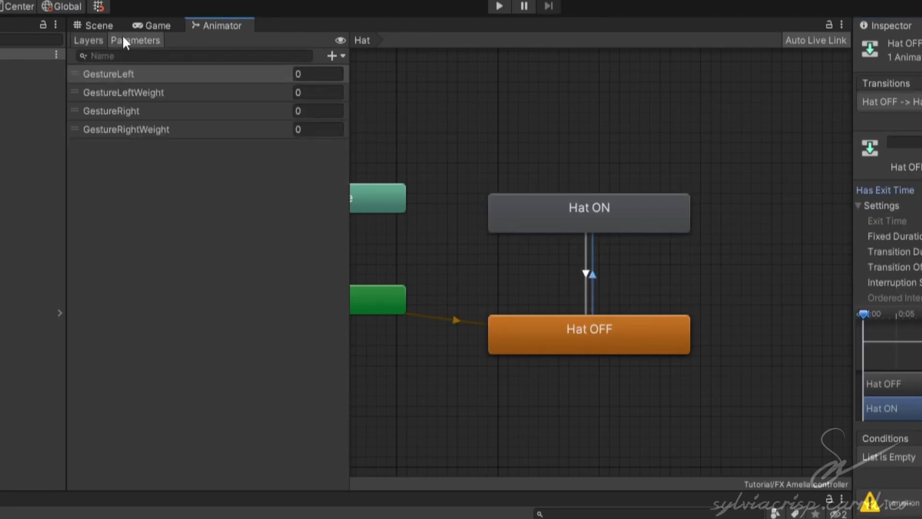
click(342, 59)
click(366, 75)
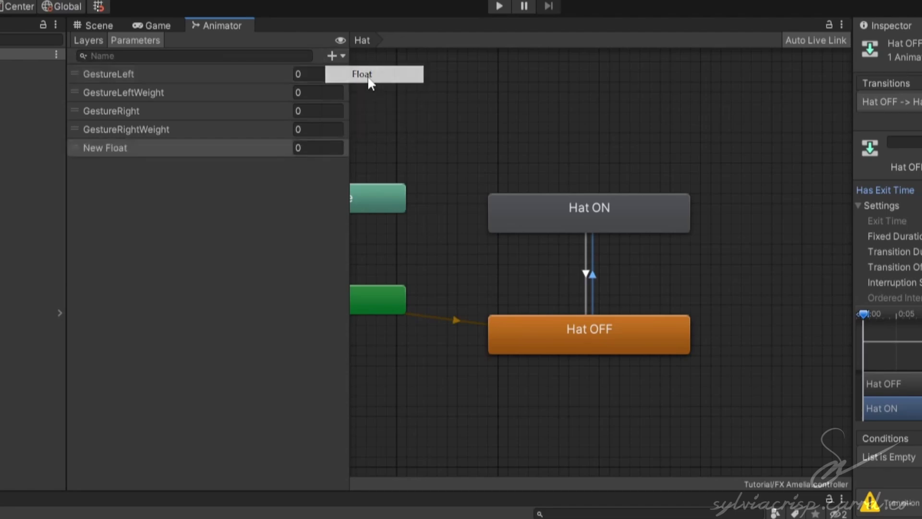
text(Hat)
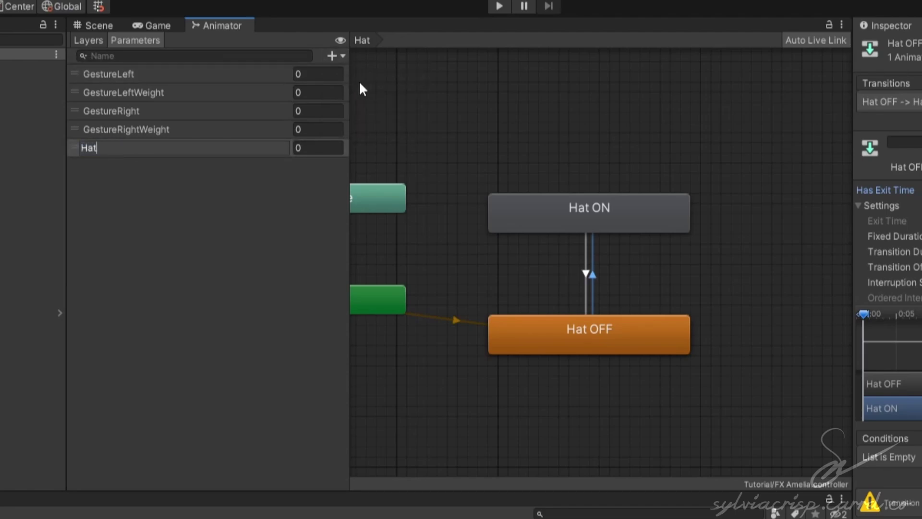
key(BackSpace)
key(BackSpace)
key(BackSpace)
text(Voice)
key(Return)
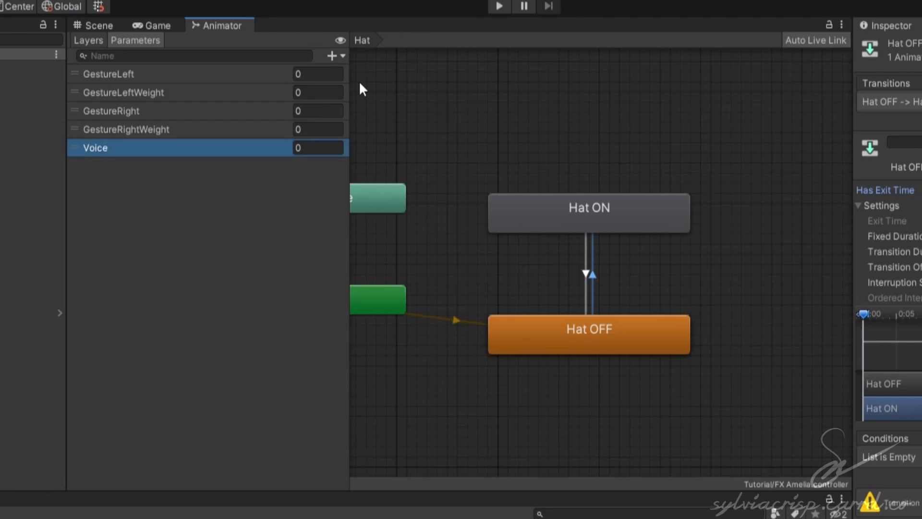
- Set the Hat OFF→Hat ON transition's exit time and duration to 0 and untick Has Exit Time
click(107, 42)
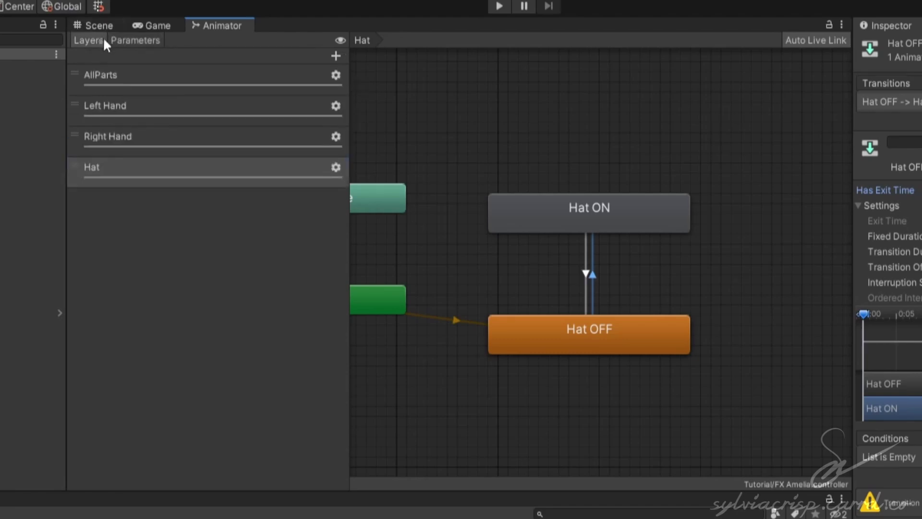
click(596, 275)
click(595, 274)
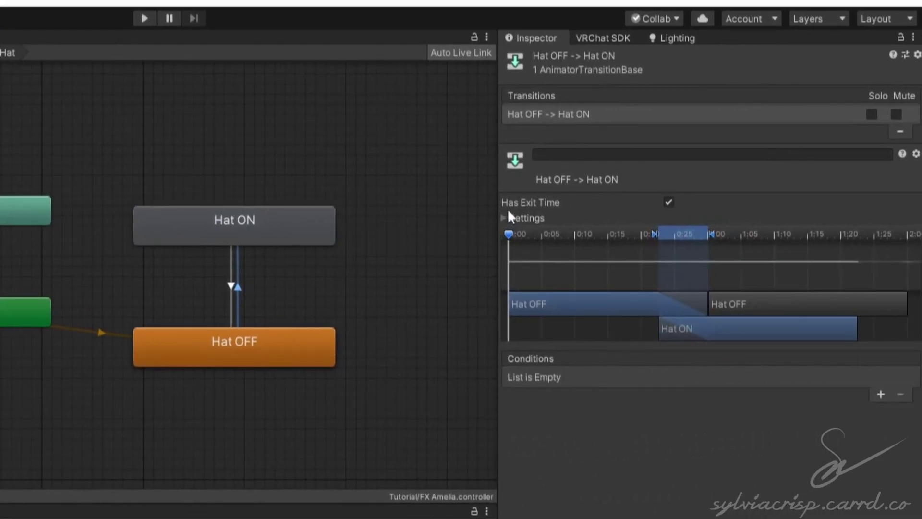
click(858, 205)
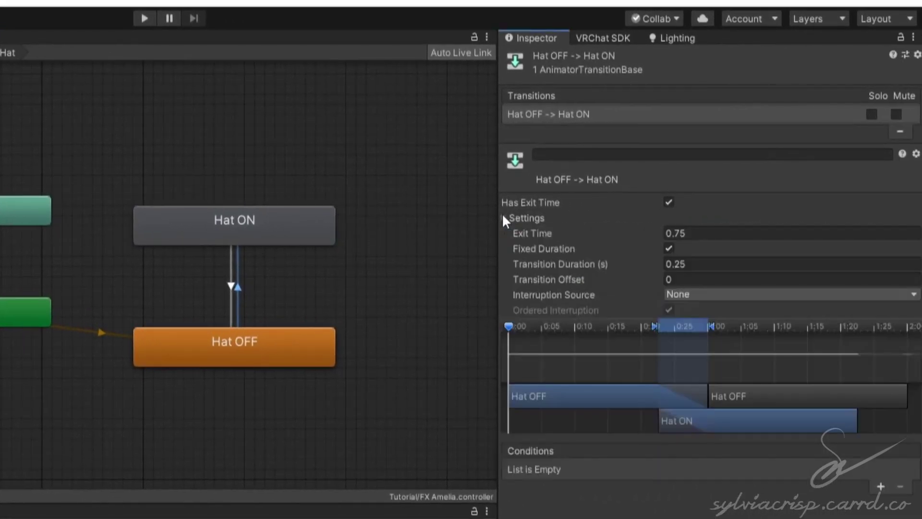
click(672, 229)
text(0)
click(684, 260)
key(BackSpace)
key(BackSpace)
key(BackSpace)
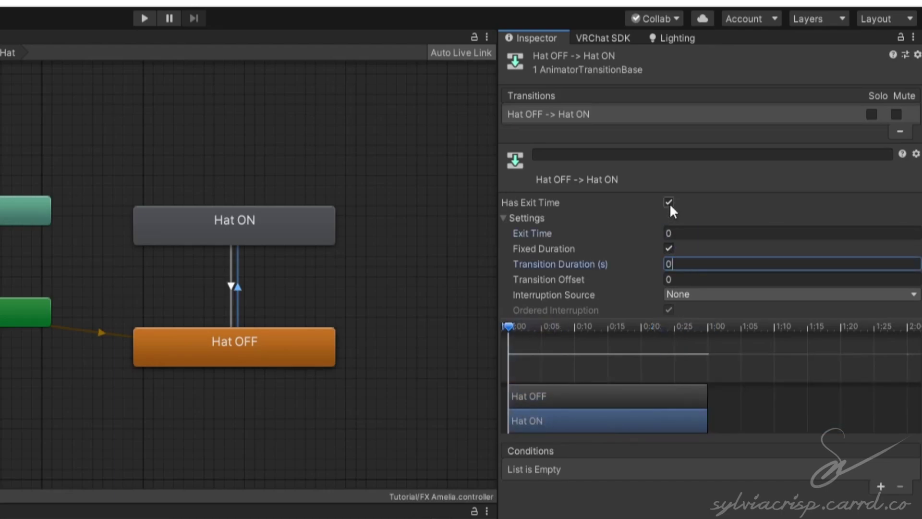
click(669, 202)
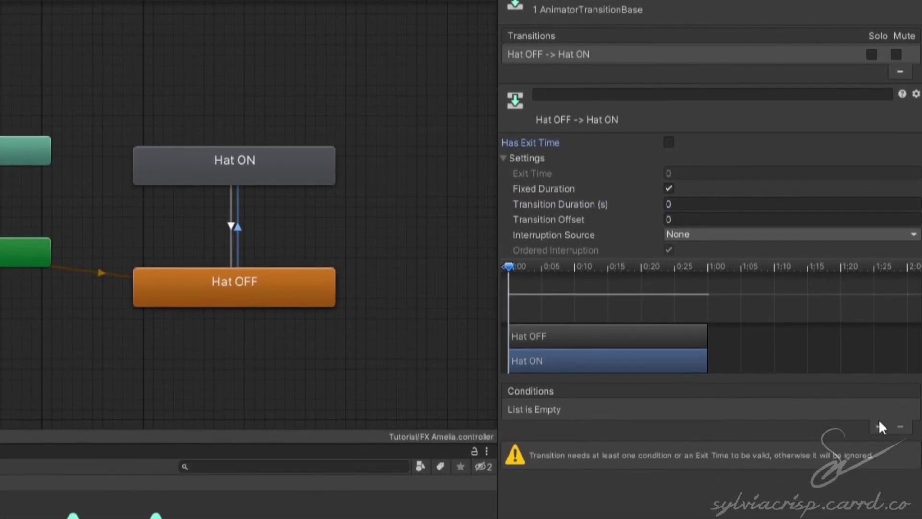
- Add a condition to the transition: Voice Greater than 0.1
click(881, 486)
click(645, 409)
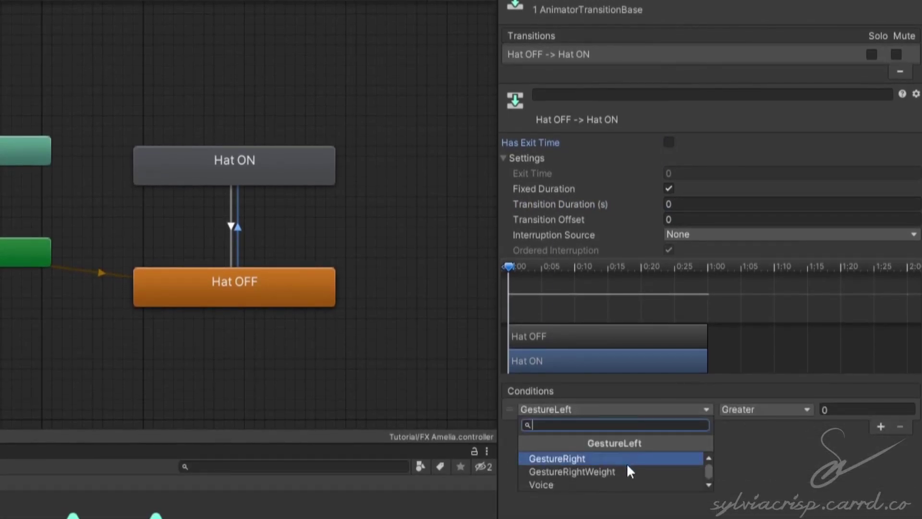
click(614, 485)
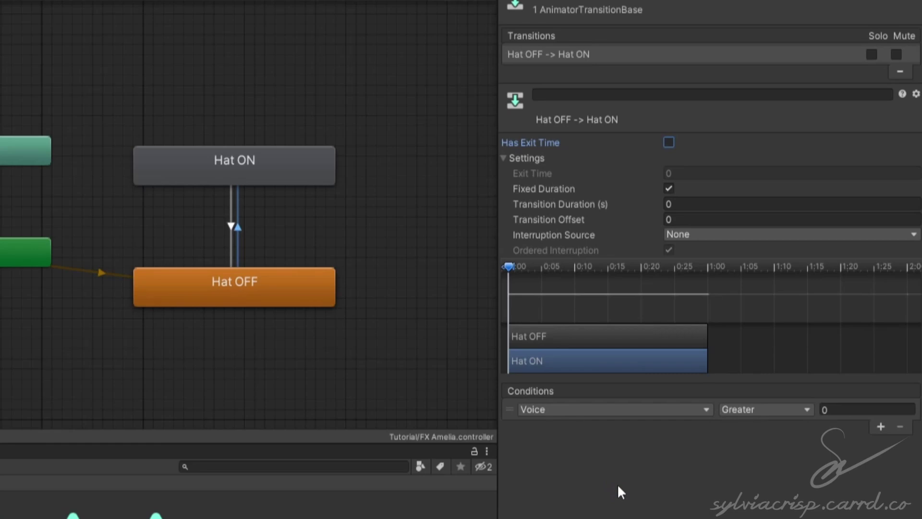
click(846, 409)
click(771, 414)
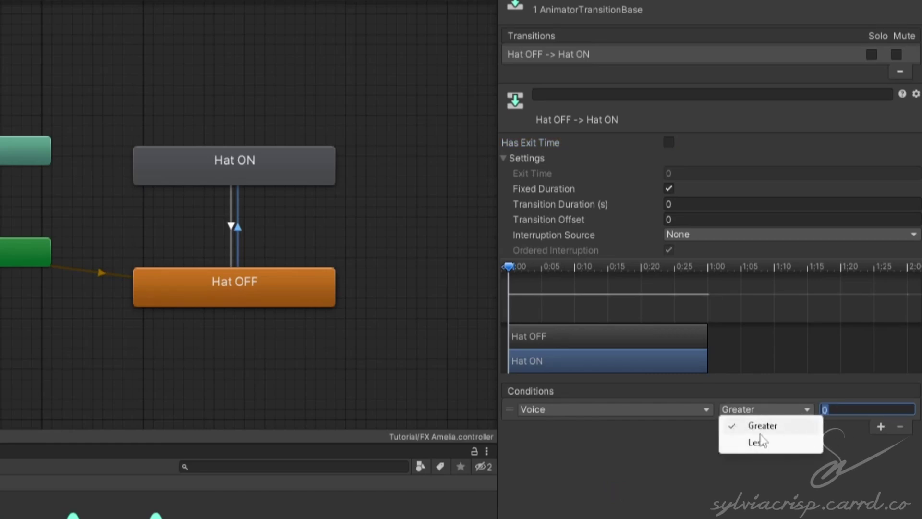
click(762, 431)
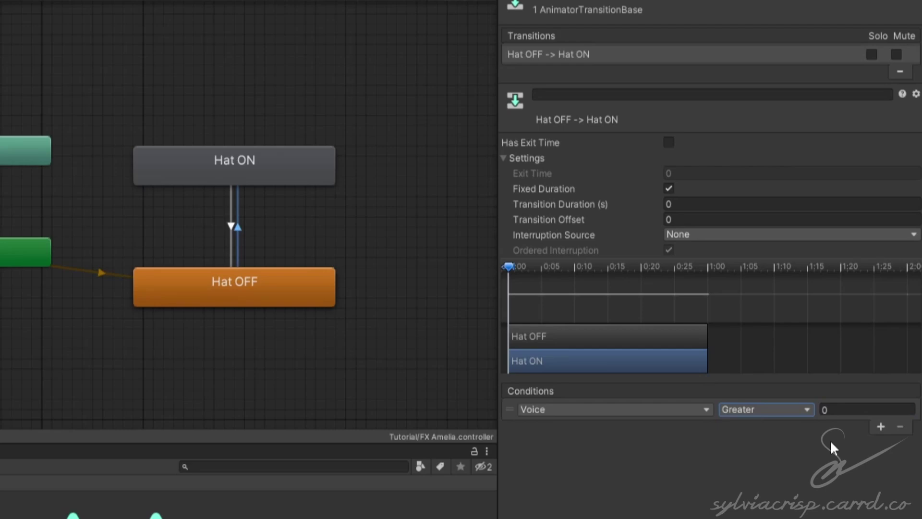
click(869, 412)
text(0.1)
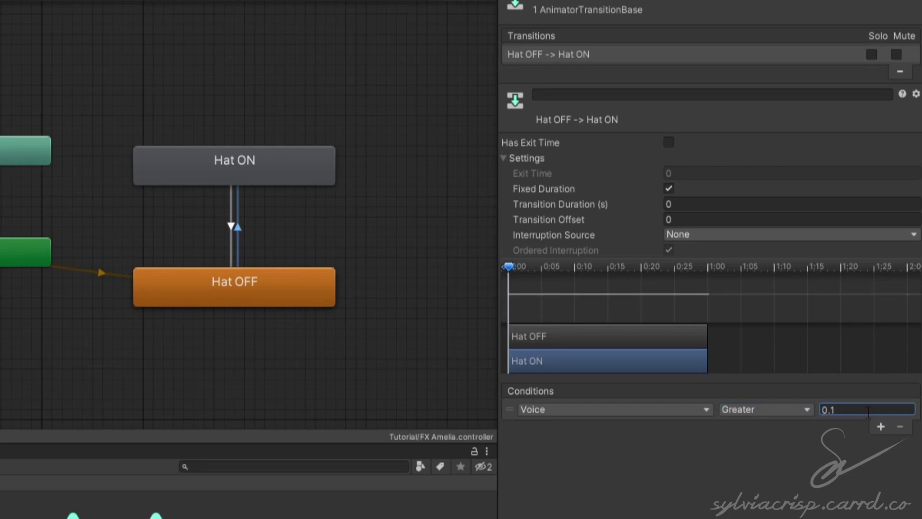
key(BackSpace)
key(Return)
text(0.)
key(Return)
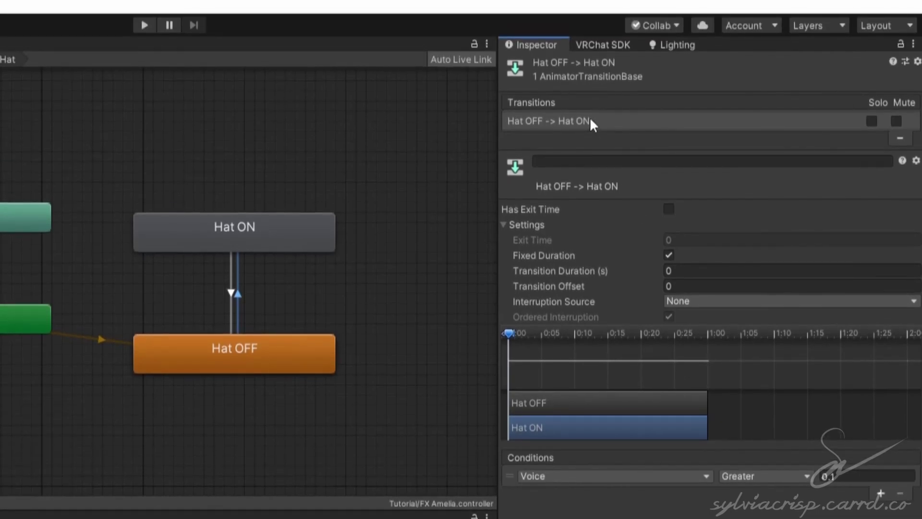
- Paste the Hat OFF→Hat ON transition settings onto Hat ON→Hat OFF, changing the condition to Voice Less 0.1
right_click(590, 90)
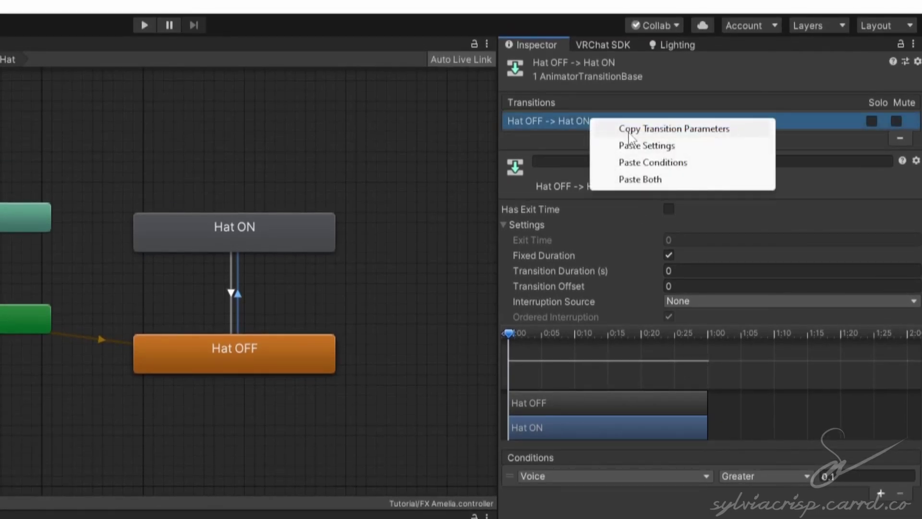
click(629, 129)
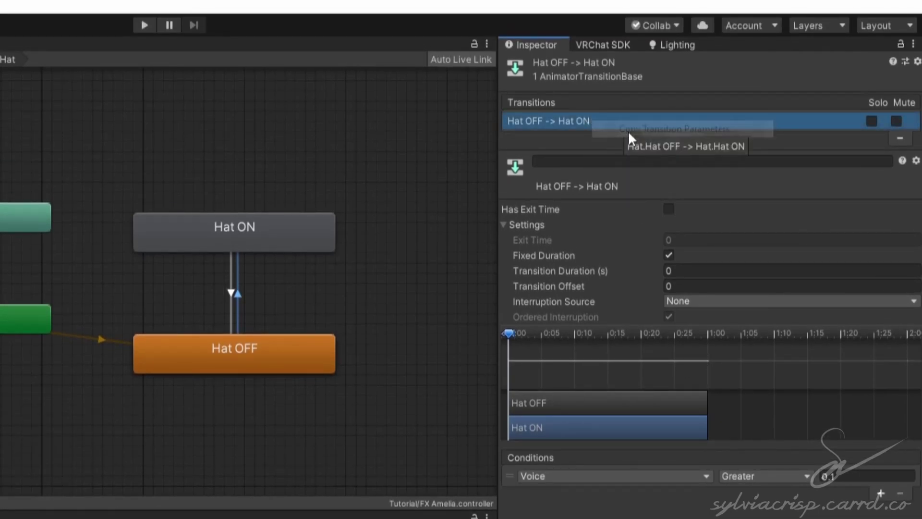
click(231, 296)
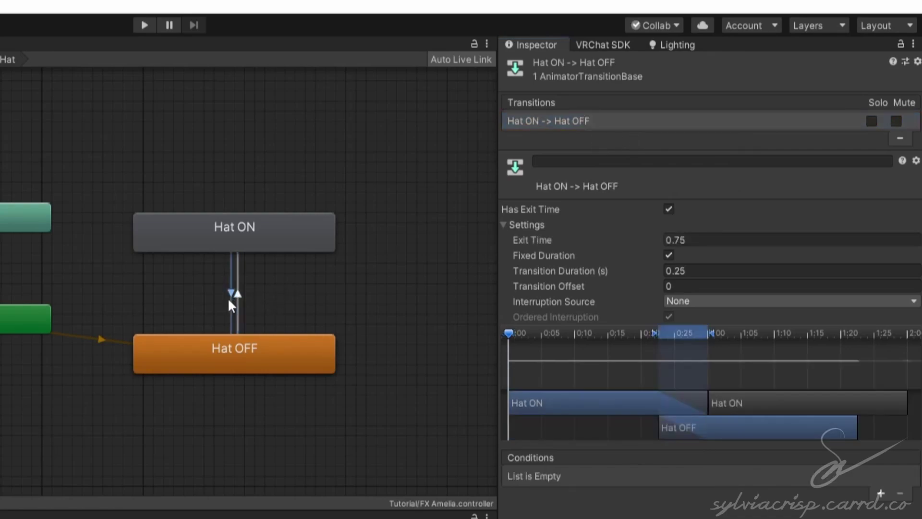
right_click(607, 123)
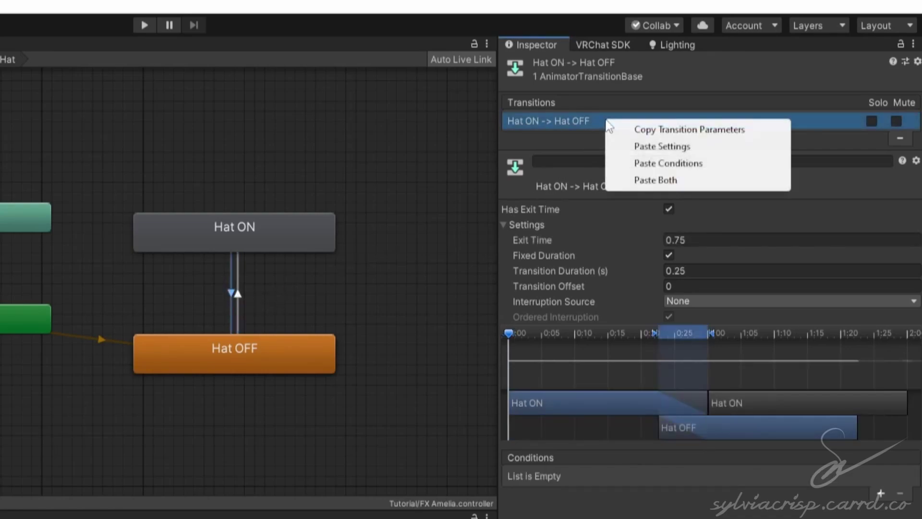
click(638, 180)
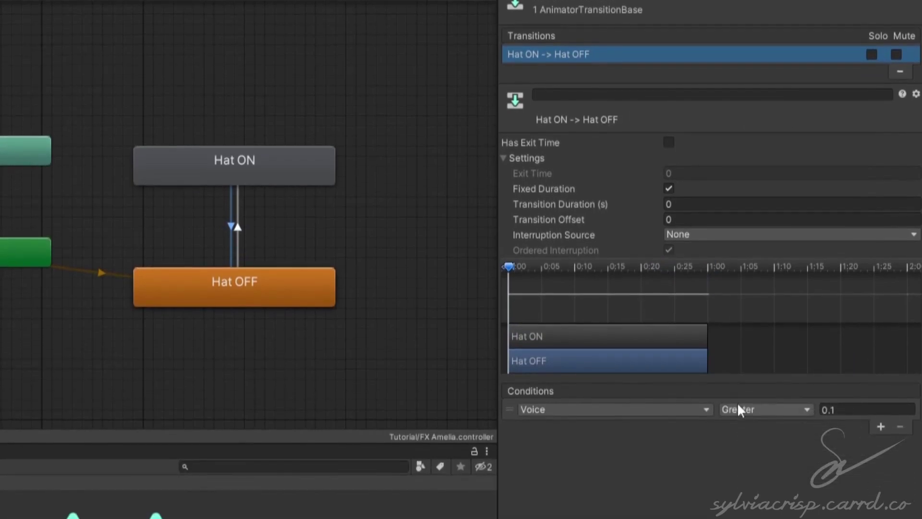
click(749, 475)
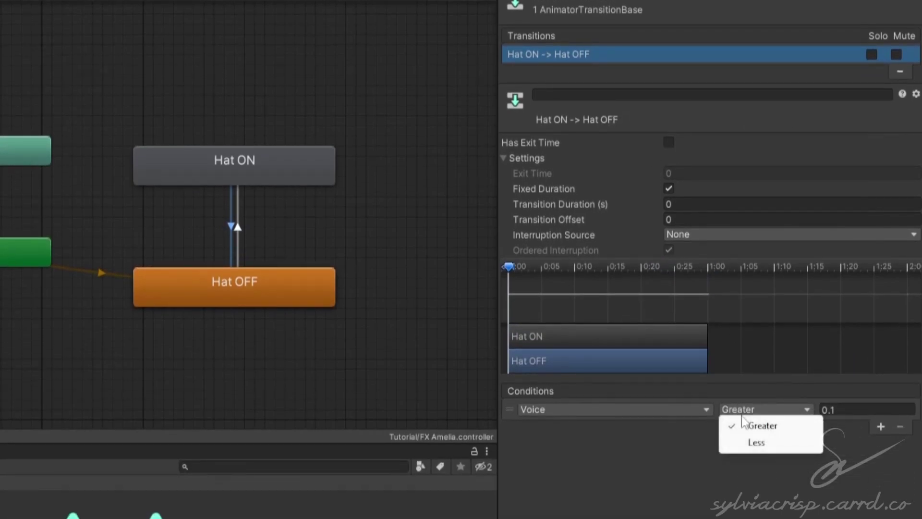
click(750, 447)
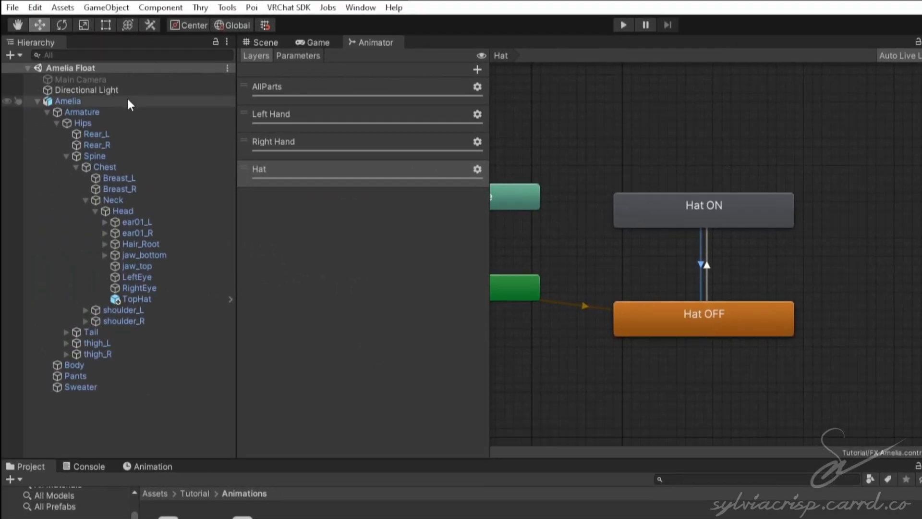
- Open Amelia's Expressions Parameters asset and add a Float entry named 'Voice' with default 0
click(126, 99)
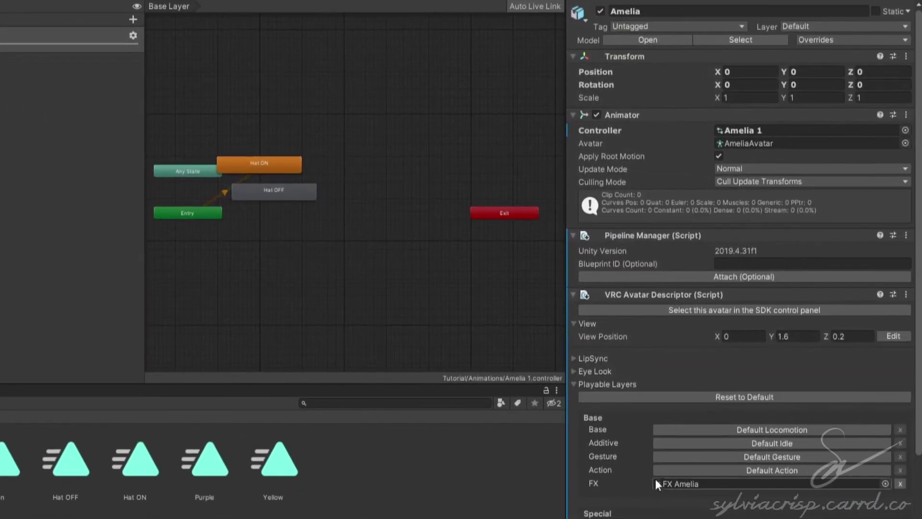
scroll(657, 480, down, 5)
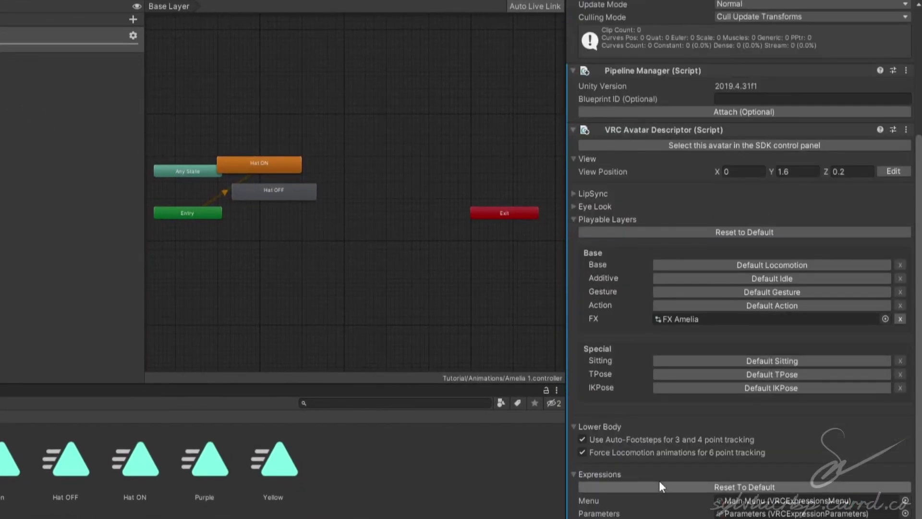
double_click(750, 513)
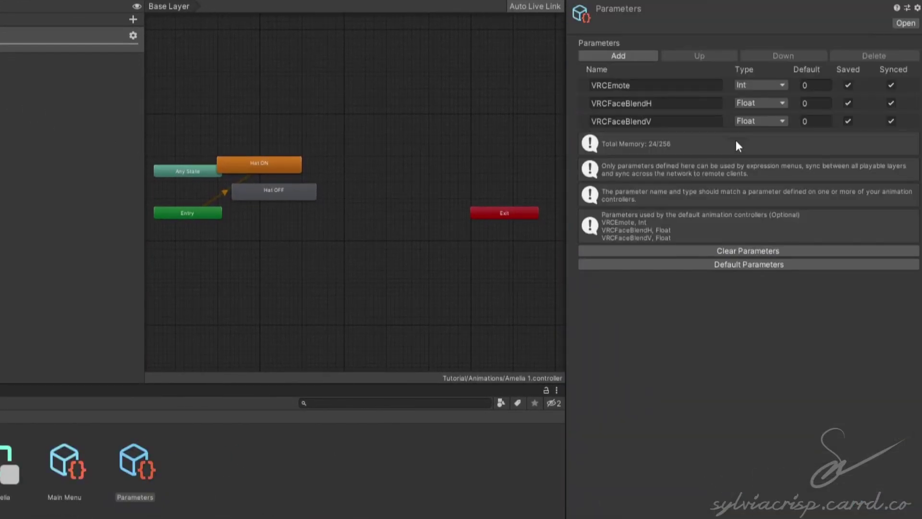
click(638, 57)
click(655, 140)
text(Voice)
key(Return)
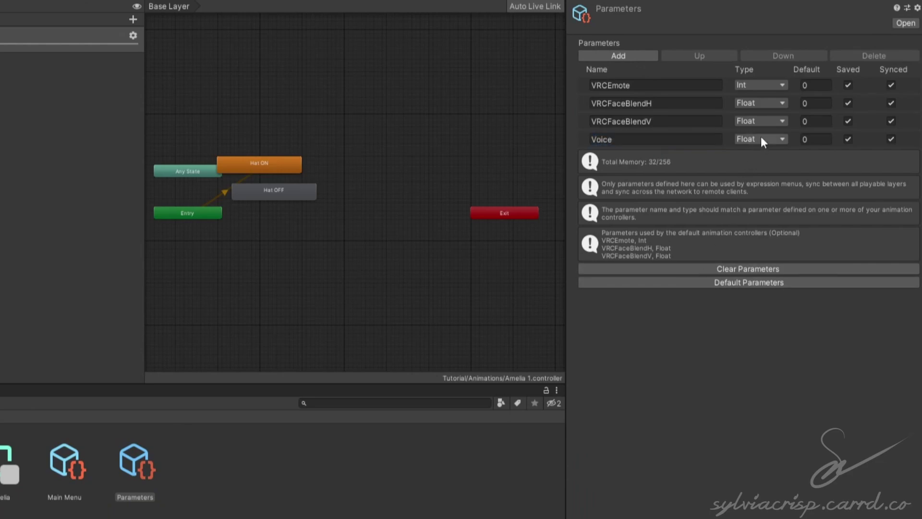
click(761, 139)
click(769, 168)
click(812, 139)
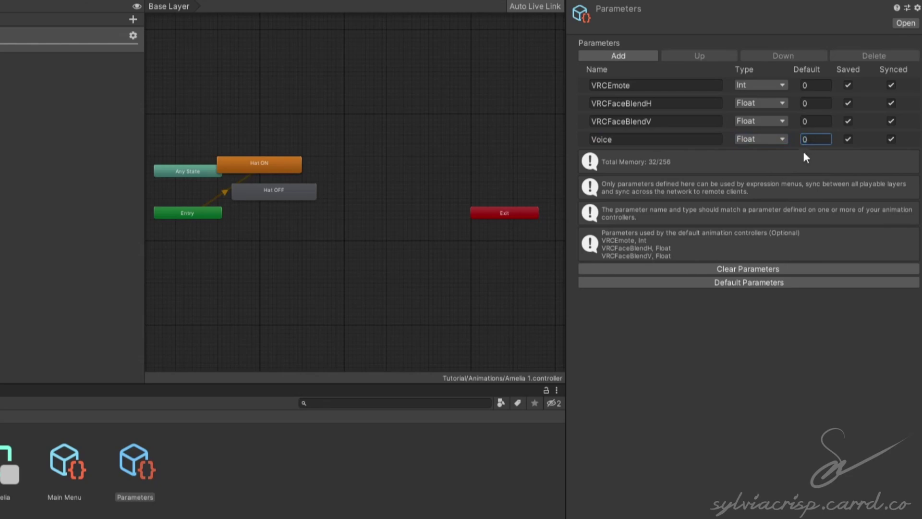